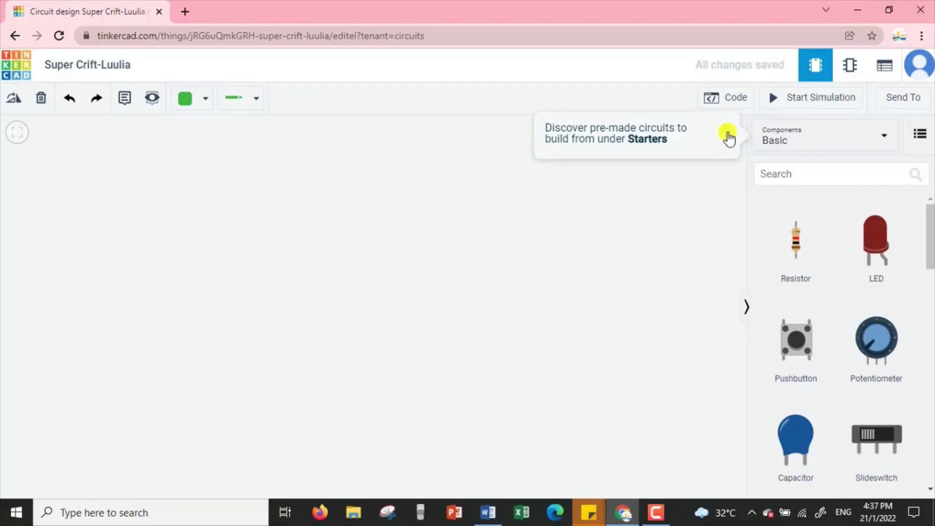
Dismiss the starters hint and show all available components in the component library.
left_click(729, 138)
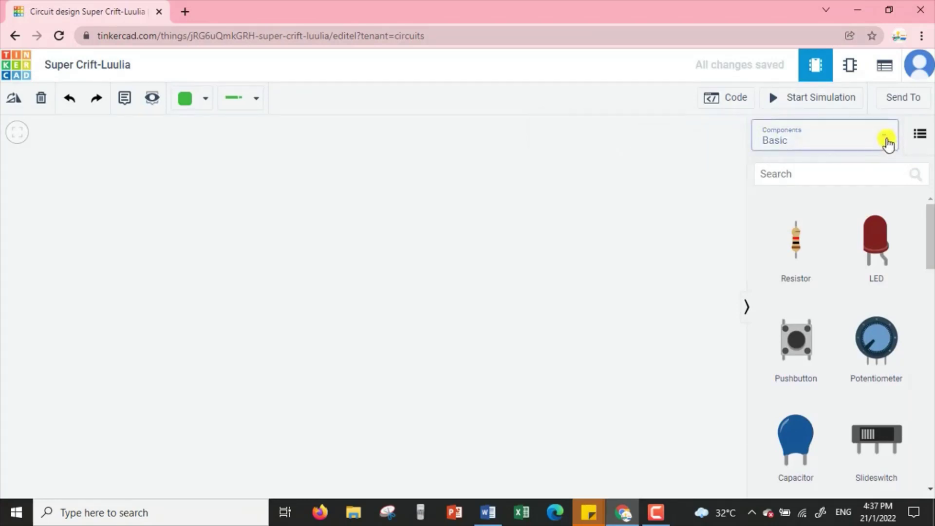
left_click(886, 141)
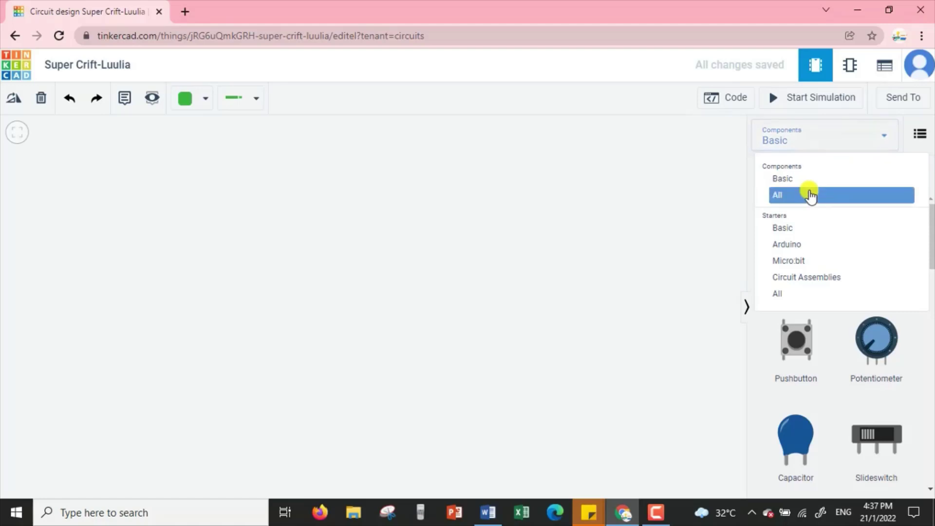
left_click(810, 195)
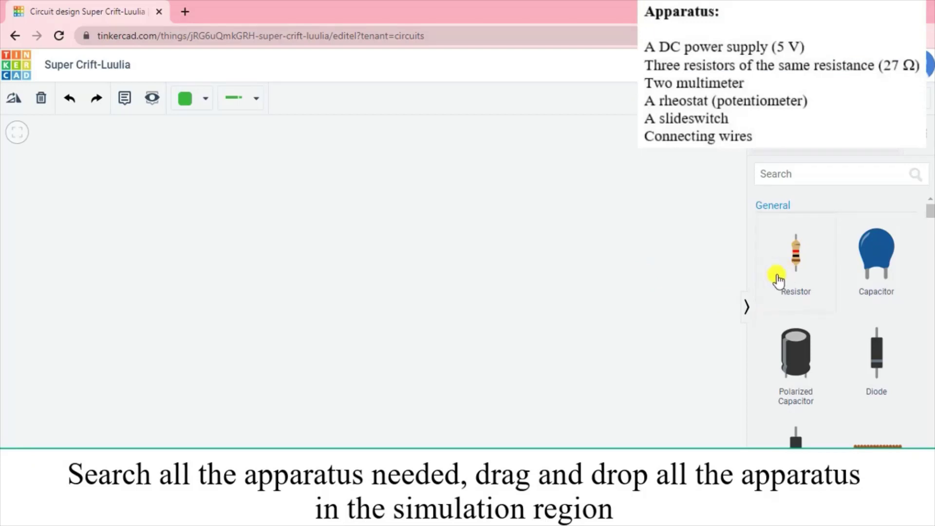
Place three resistors side by side in a row near the middle of the workspace.
left_click_drag(779, 249, 320, 298)
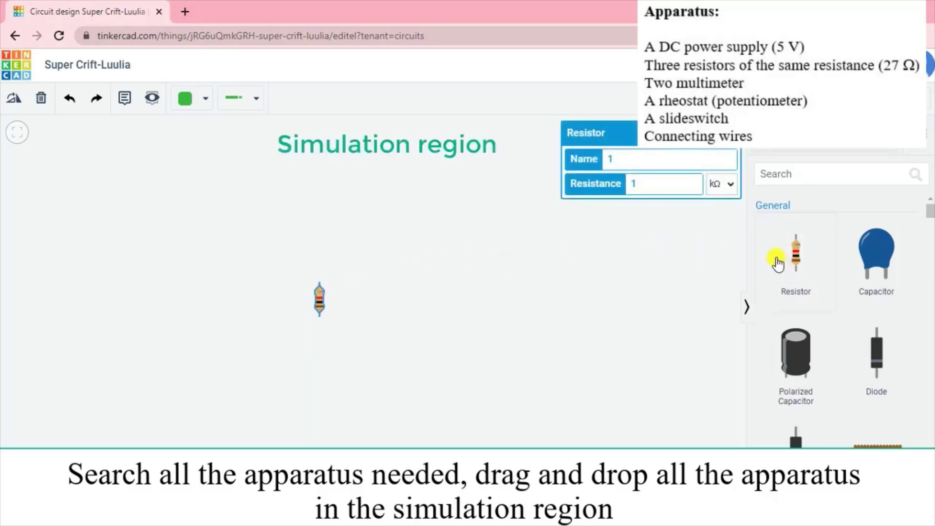
left_click_drag(766, 255, 568, 250)
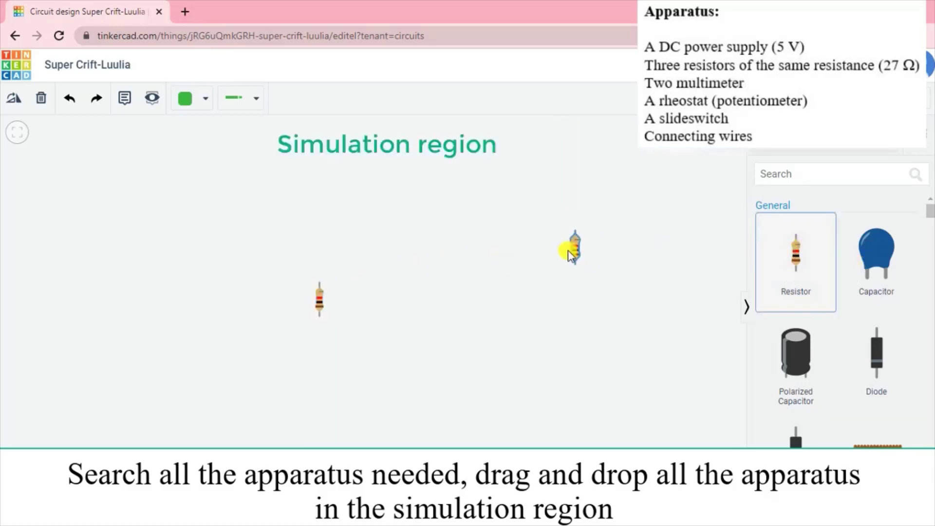
left_click_drag(411, 317, 415, 300)
left_click_drag(771, 252, 497, 303)
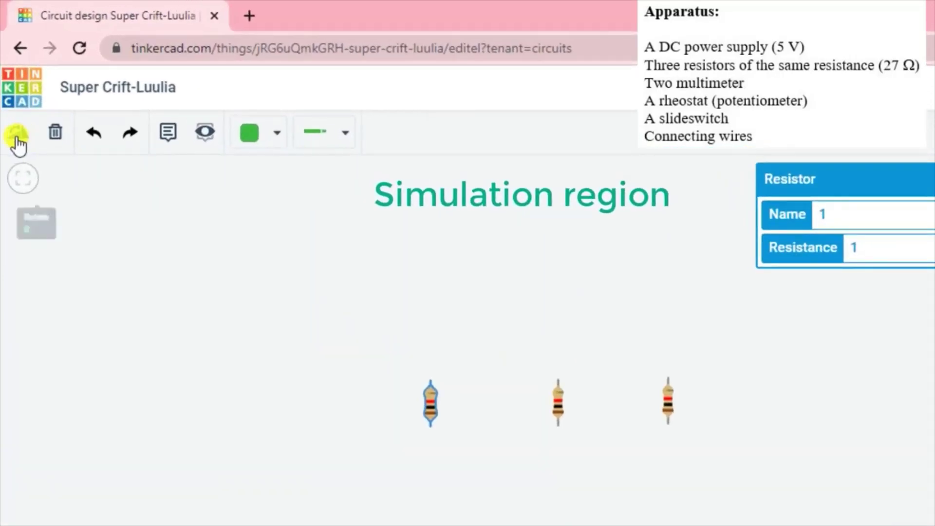
Rotate the first and middle resistors in the row by 90 degrees so that both lie horizontally.
left_click(18, 139)
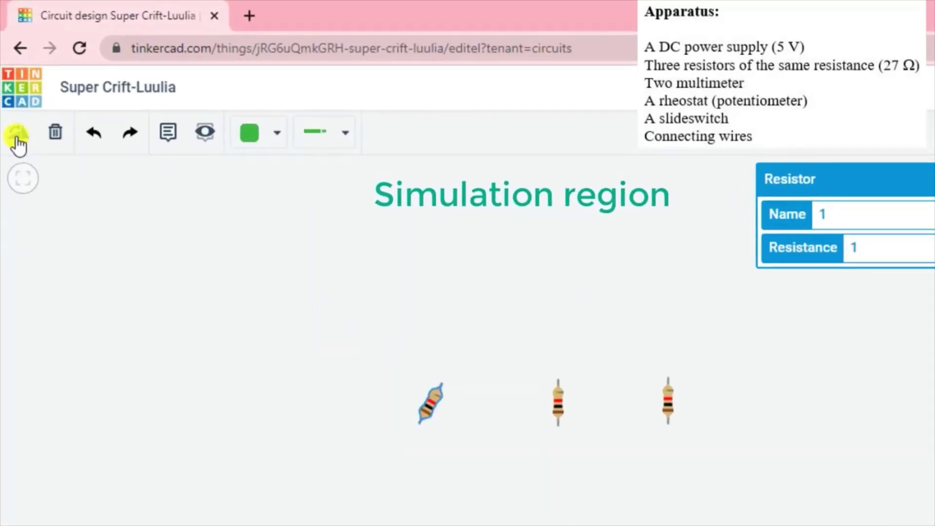
left_click(17, 138)
left_click(18, 139)
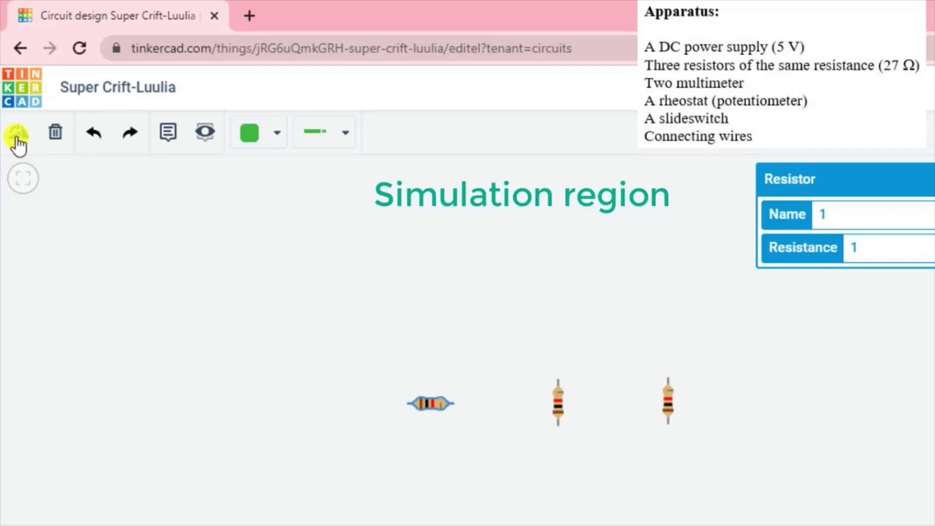
left_click(563, 411)
left_click(17, 139)
left_click(18, 139)
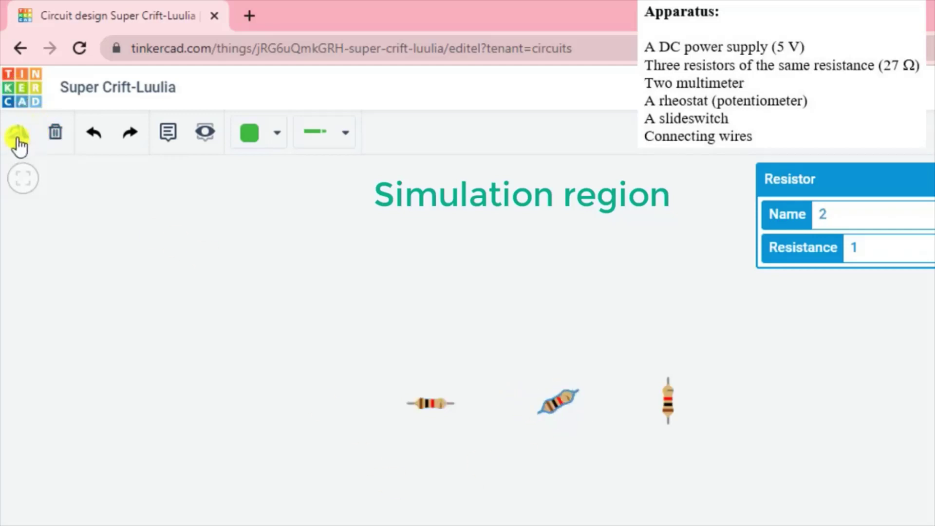
left_click(17, 139)
Rotate the third resistor until it lies horizontally in line with the other two.
left_click(672, 402)
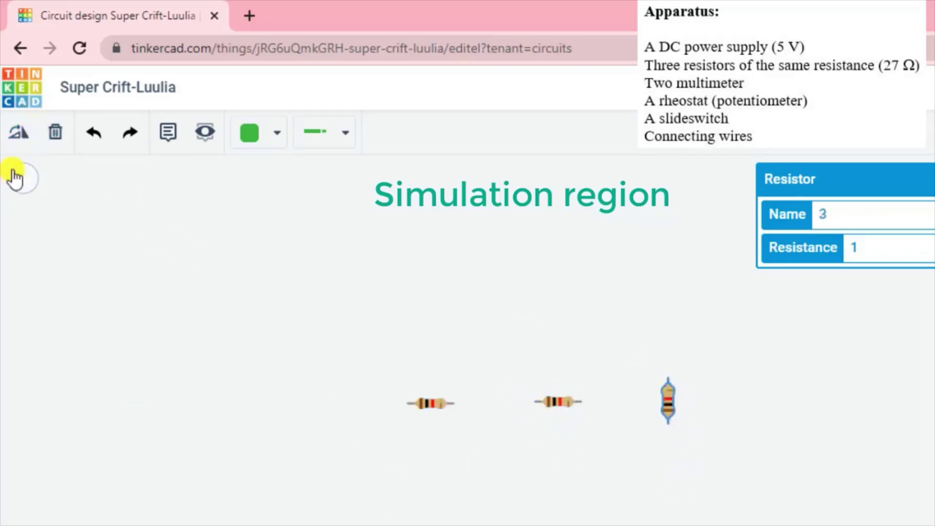
left_click(24, 129)
left_click(23, 129)
left_click(24, 128)
left_click(23, 129)
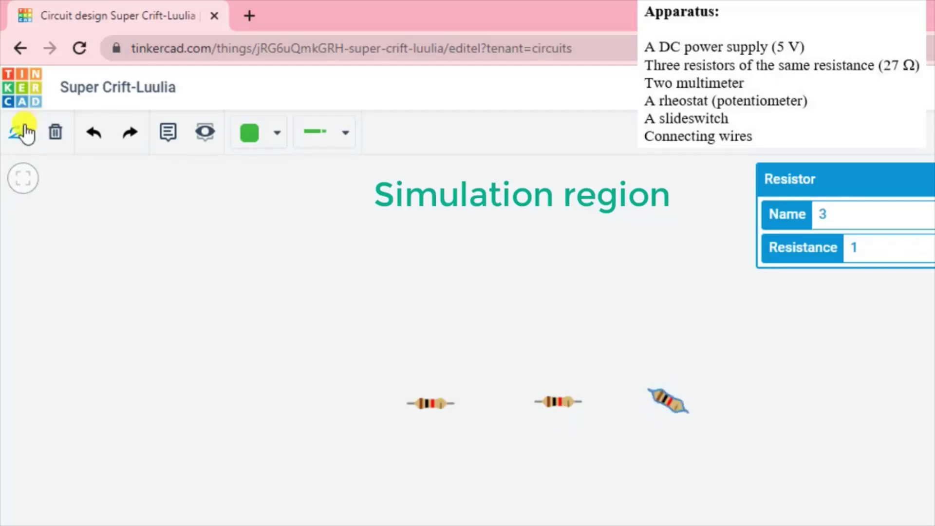
left_click(25, 129)
left_click(25, 130)
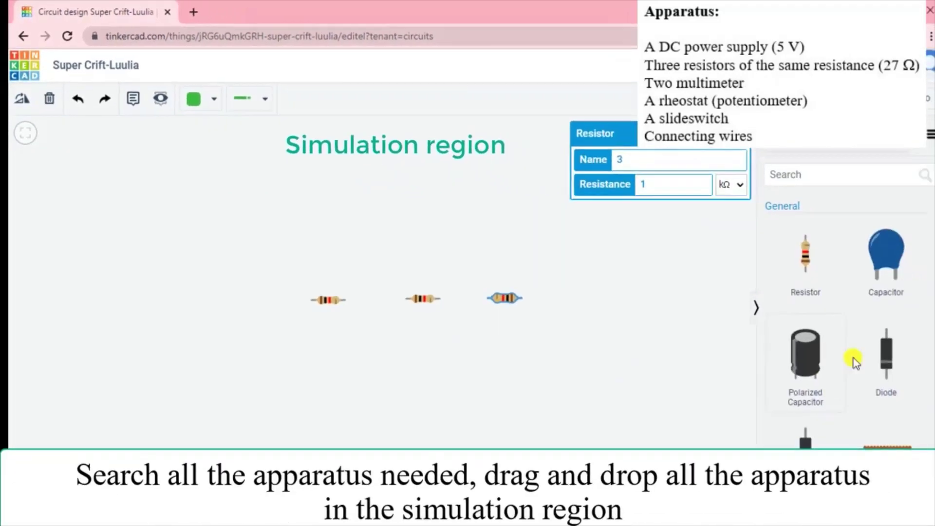
Find the slideswitch in the component library and place it above the middle resistor.
scroll(852, 304, "down", 5)
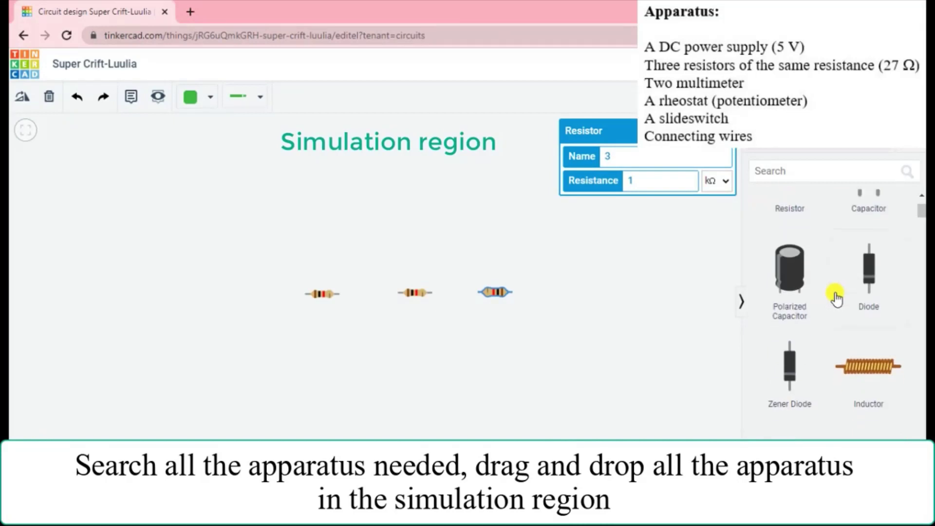
scroll(836, 297, "down", 5)
scroll(835, 298, "up", 1)
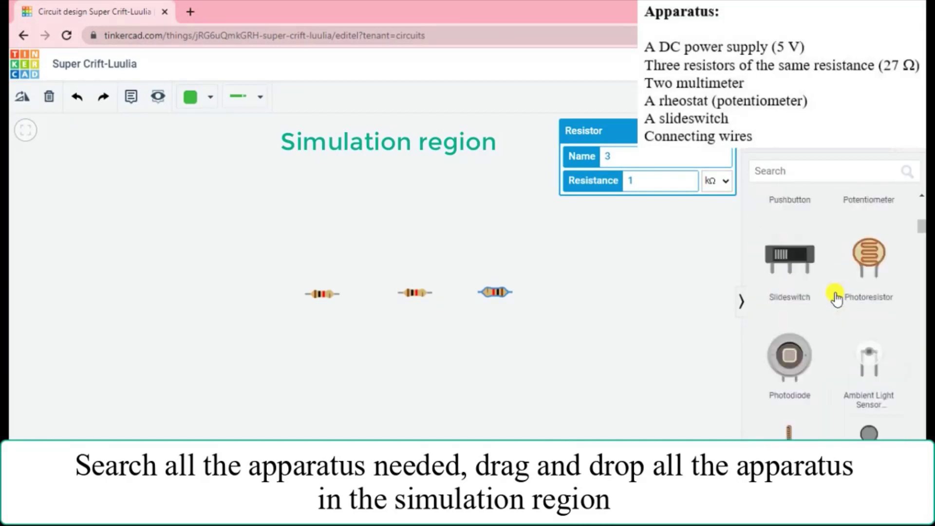
left_click_drag(795, 288, 397, 161)
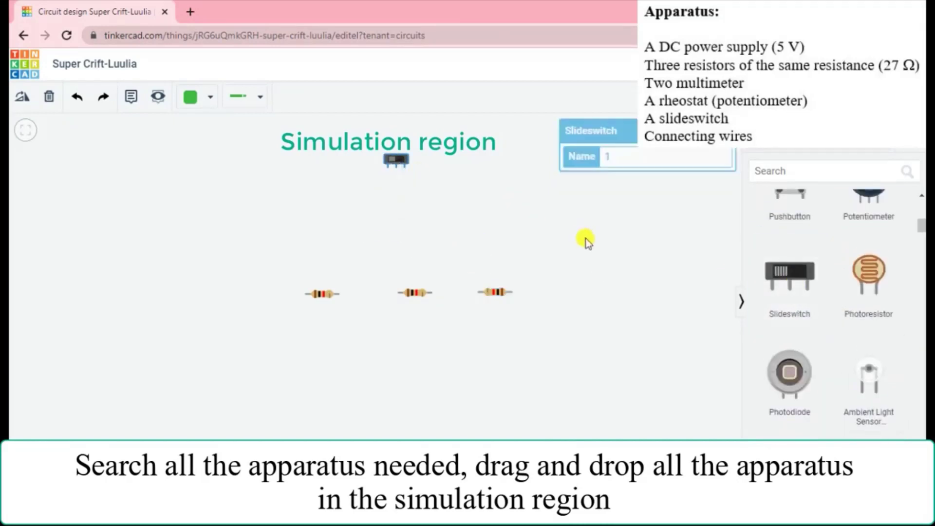
Find the power supply among the instruments and place it above the third resistor, beside the slideswitch.
scroll(848, 373, "down", 5)
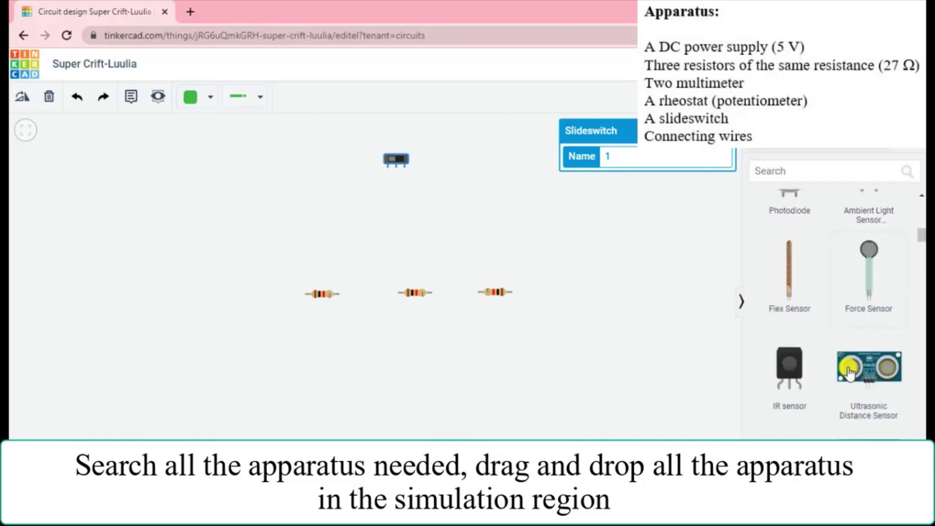
scroll(848, 373, "down", 5)
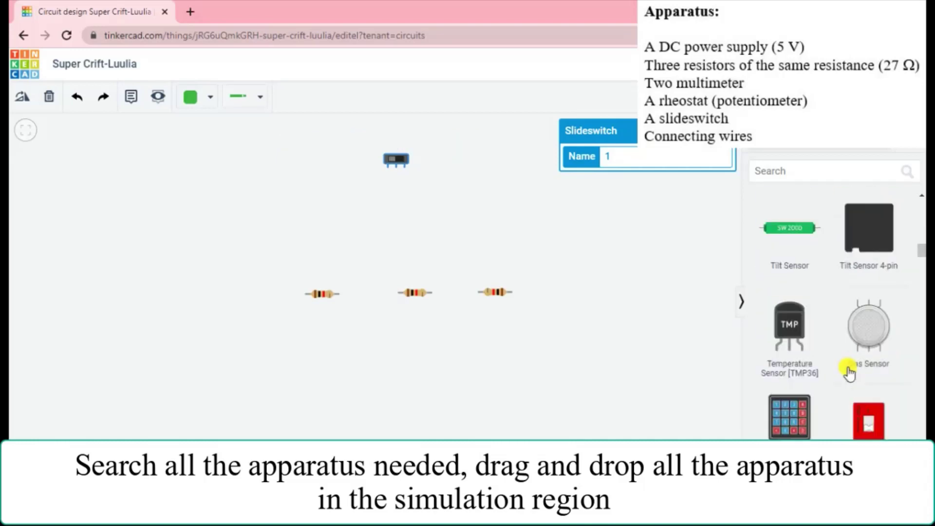
scroll(849, 373, "down", 10)
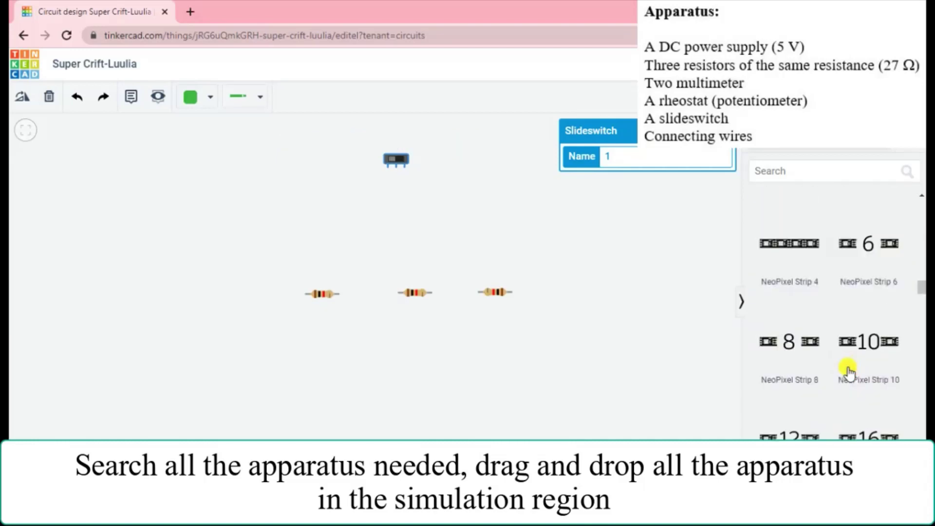
scroll(848, 373, "down", 10)
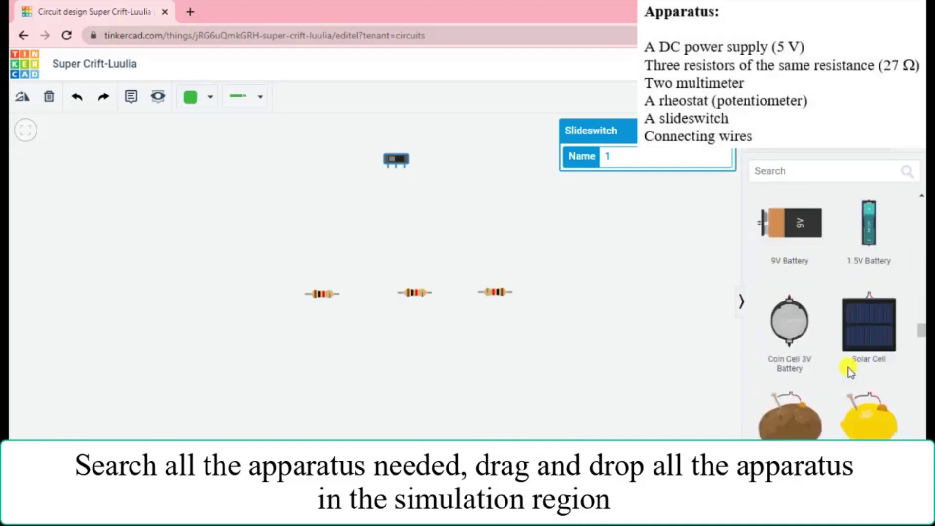
scroll(850, 371, "down", 5)
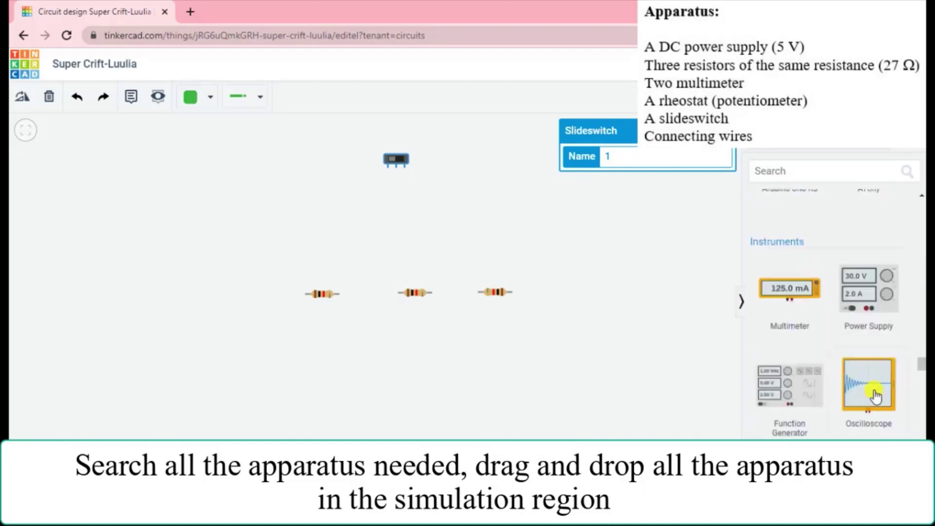
left_click_drag(861, 291, 534, 226)
left_click(635, 336)
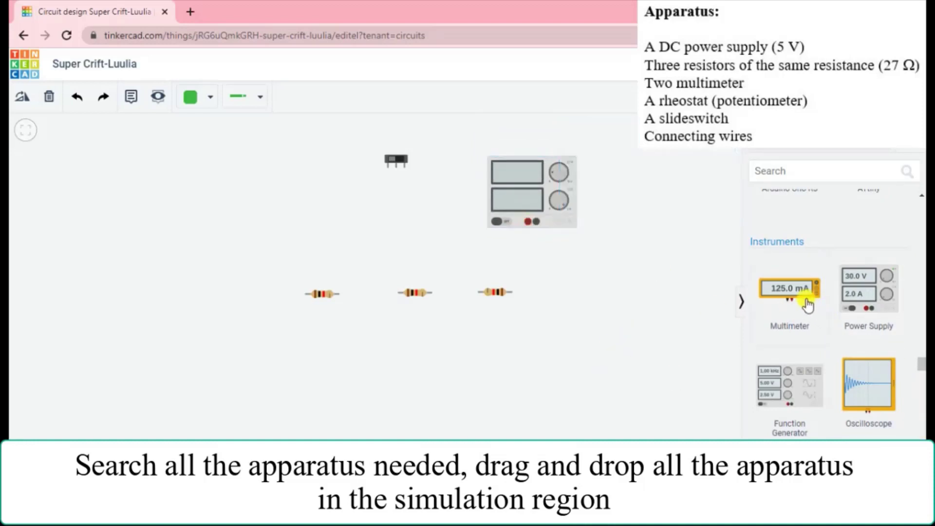
Place two multimeters, one to the left of the resistor row and one below it.
left_click_drag(802, 301, 166, 302)
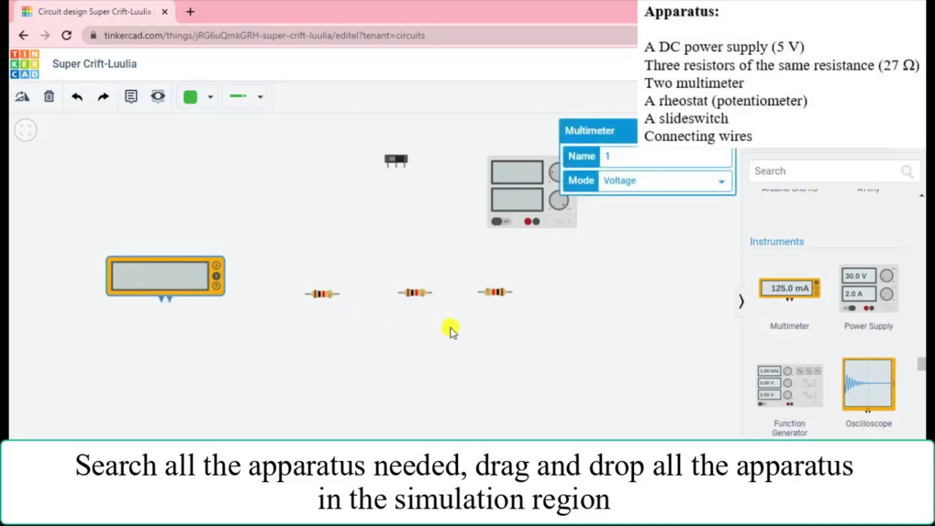
left_click(583, 344)
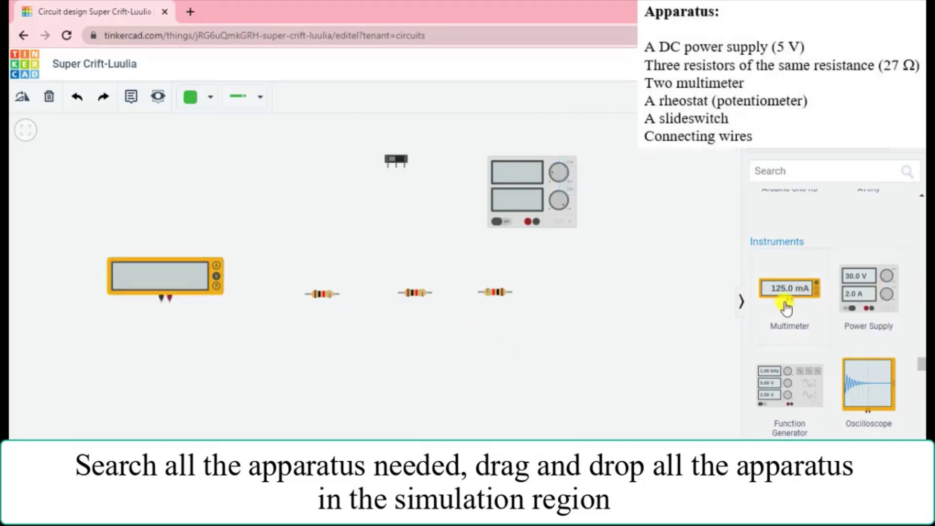
left_click_drag(788, 302, 293, 417)
left_click(475, 433)
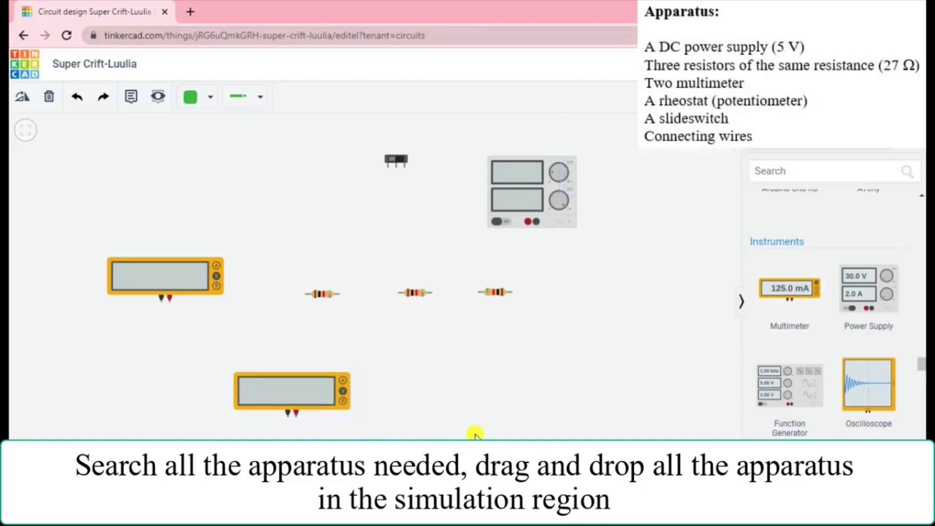
Look through the component library for the potentiometer among the input components.
scroll(888, 347, "down", 6)
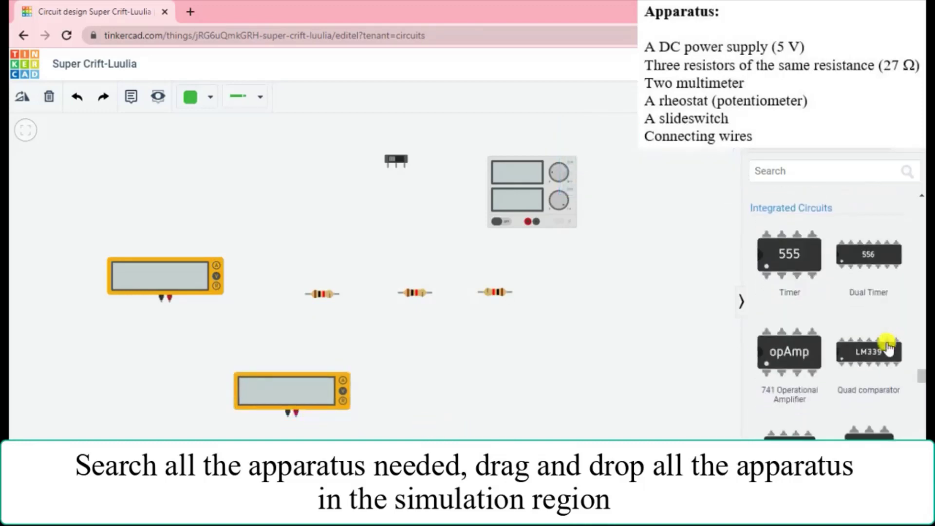
scroll(888, 347, "down", 10)
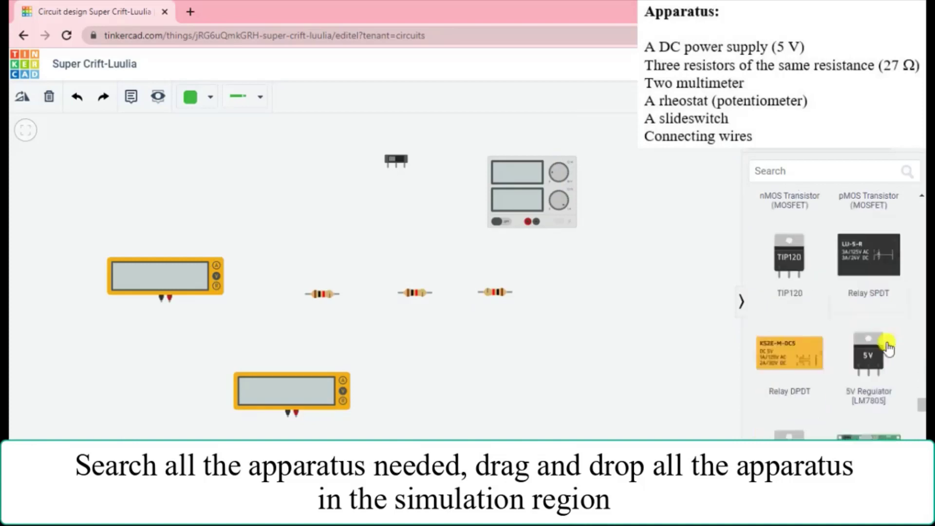
scroll(888, 348, "down", 10)
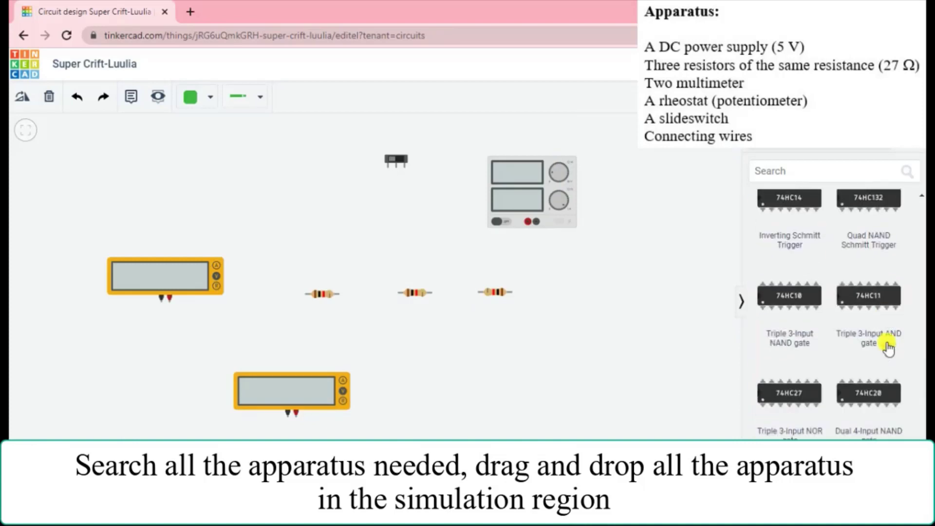
scroll(888, 348, "up", 20)
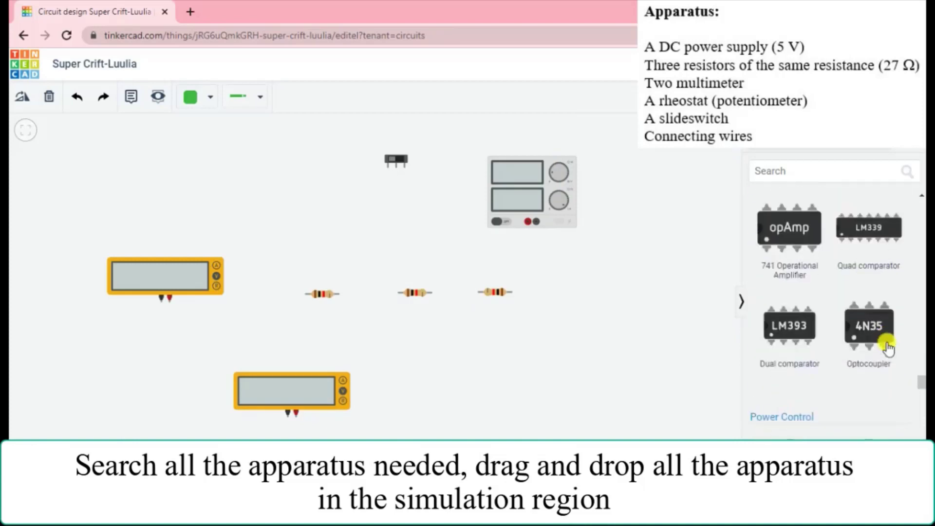
scroll(888, 348, "up", 15)
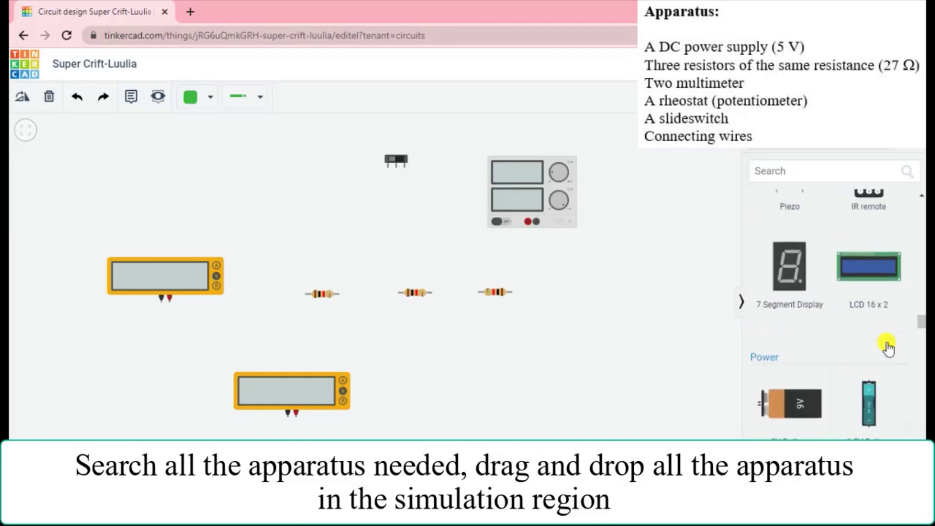
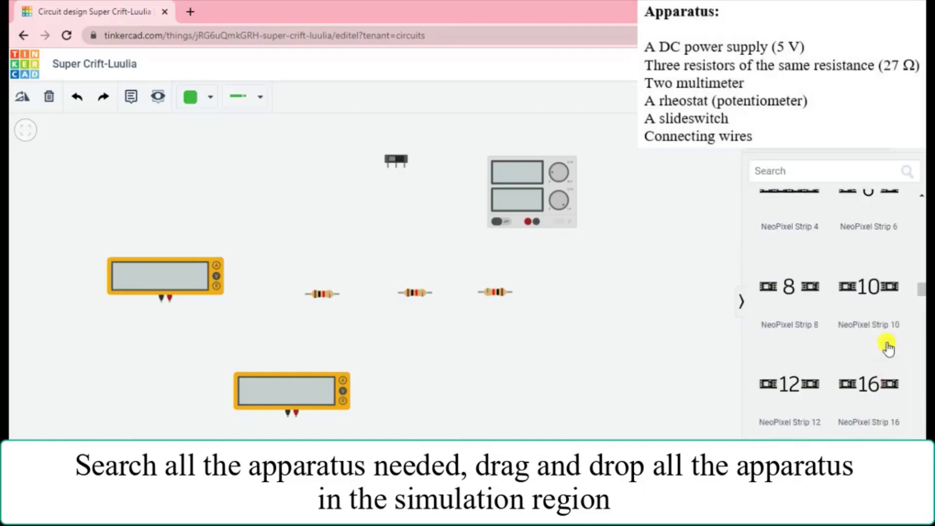
scroll(887, 346, "up", 8)
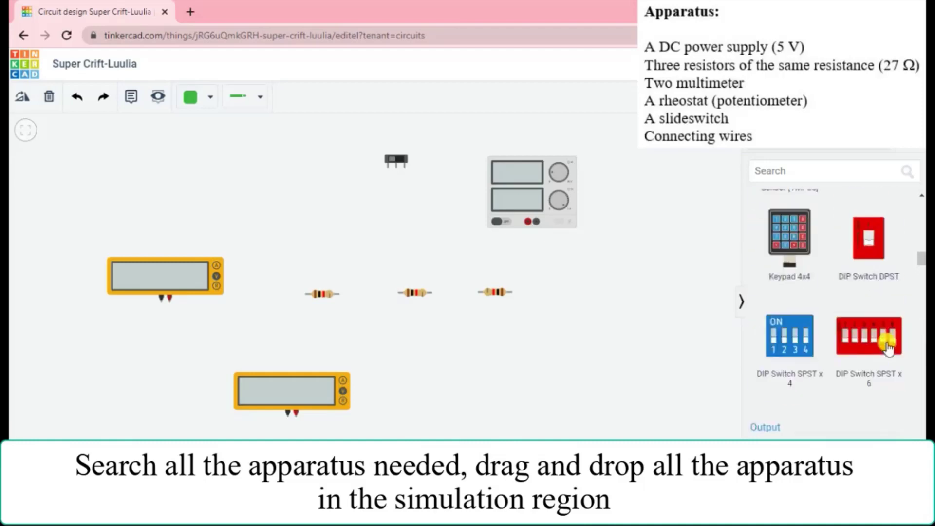
scroll(887, 347, "up", 8)
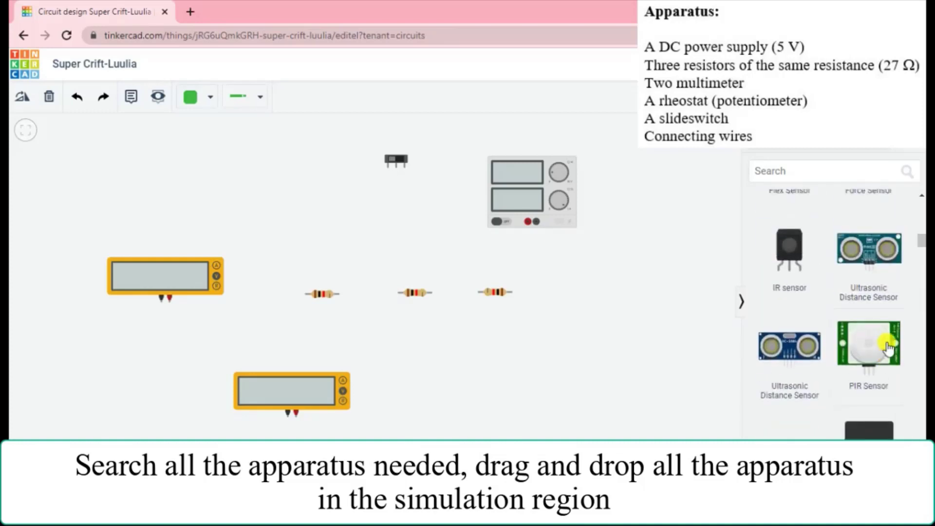
scroll(887, 347, "up", 3)
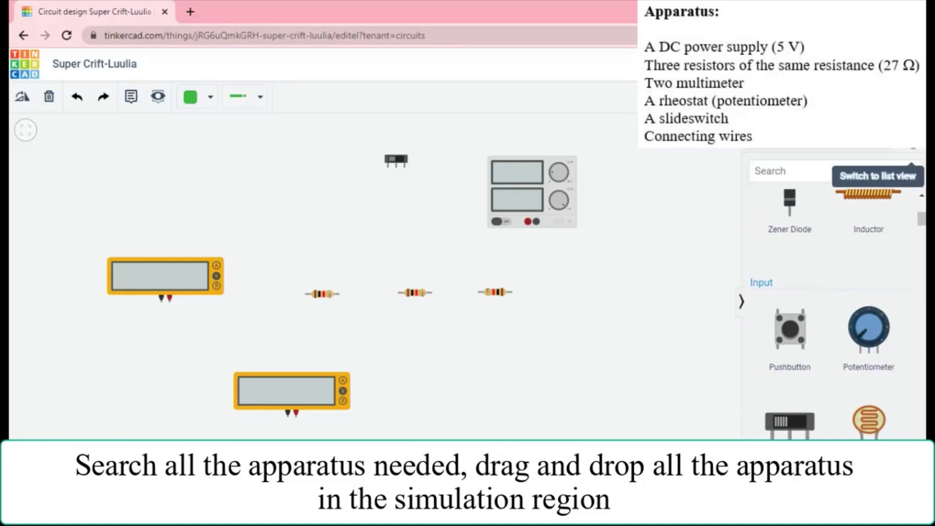
Switch the component library to list view and read the description of the potentiometer.
left_click(908, 171)
scroll(828, 272, "down", 5)
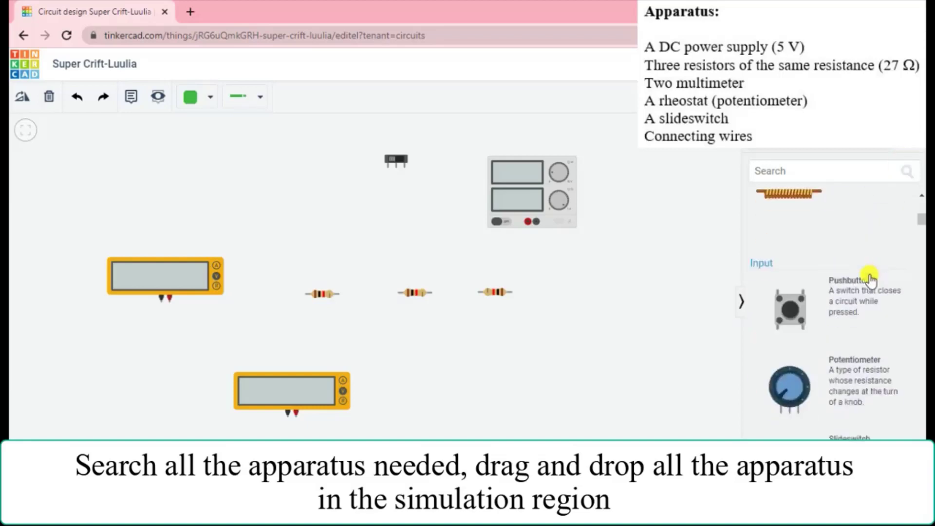
scroll(871, 280, "up", 2)
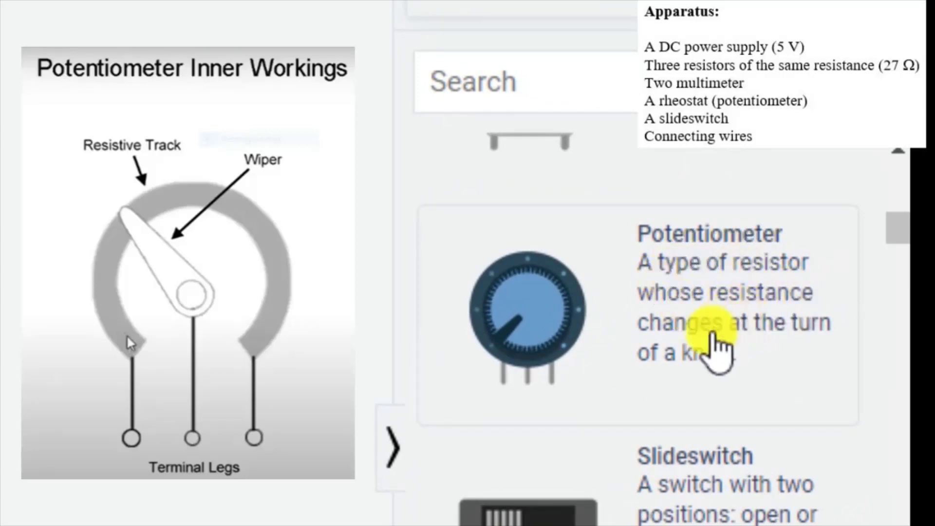
Place a potentiometer above the left multimeter, to the left of the slideswitch.
left_click(547, 314)
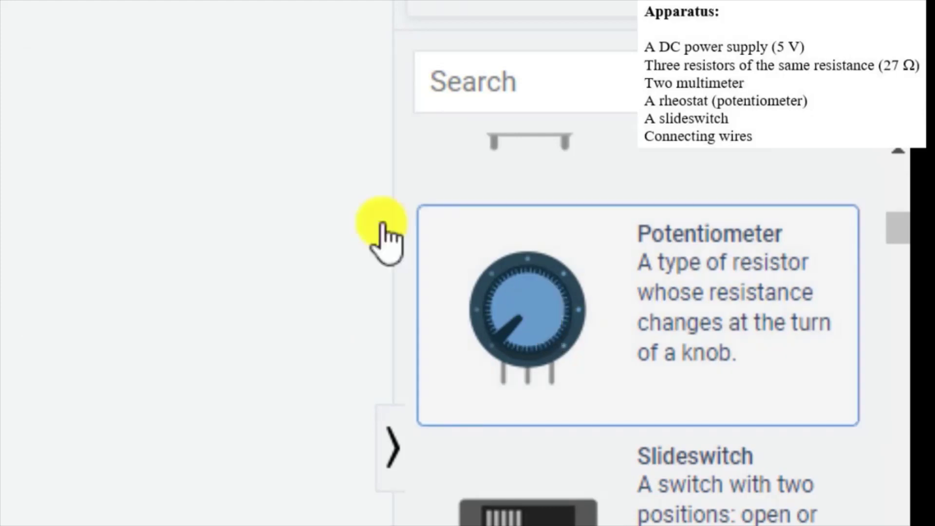
left_click_drag(527, 312, 247, 188)
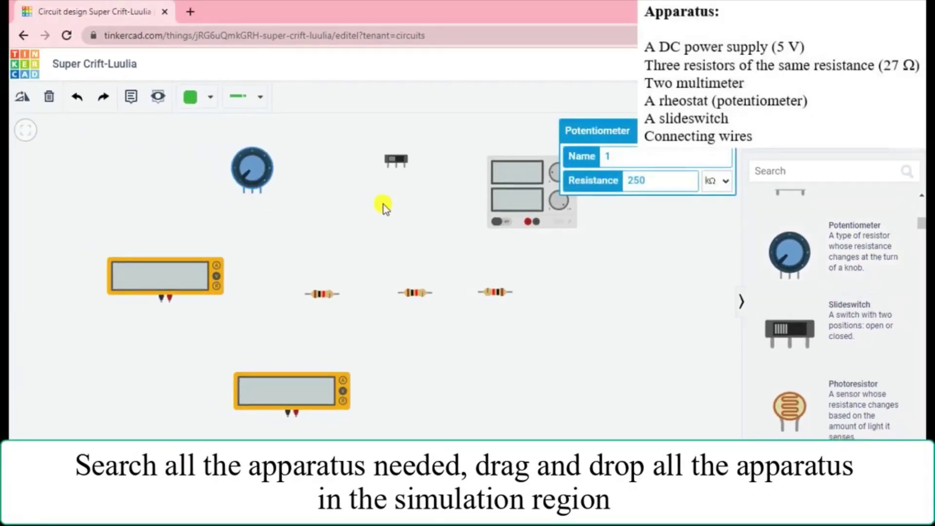
left_click(697, 349)
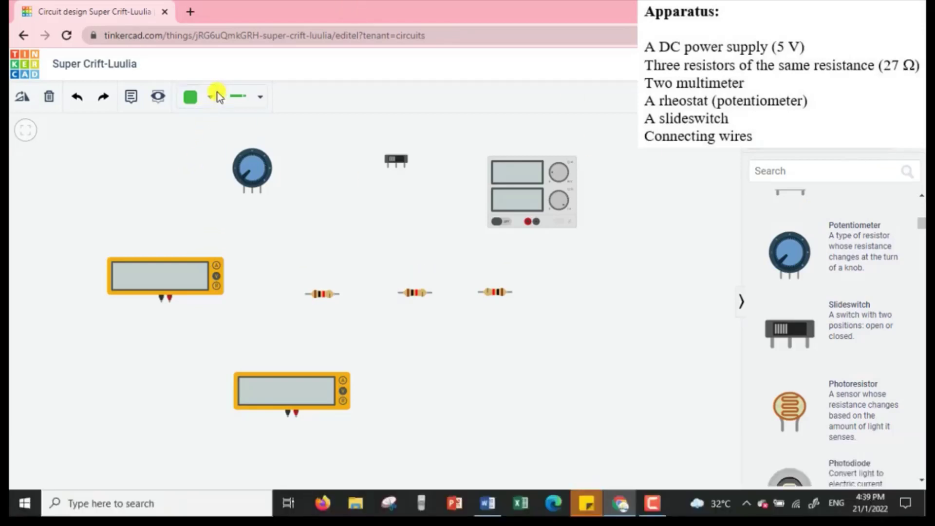
Set the wire type to Normal and the wire color to Red.
left_click(257, 101)
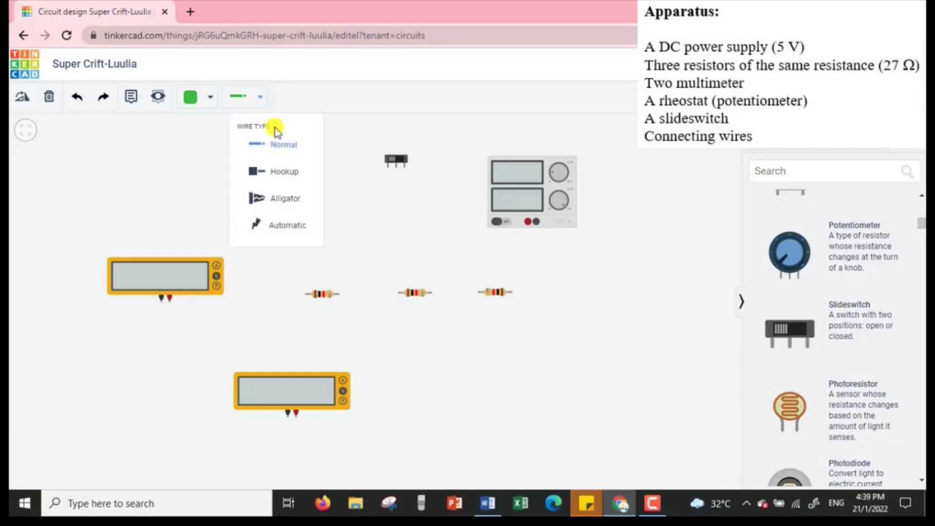
left_click(298, 147)
left_click(203, 100)
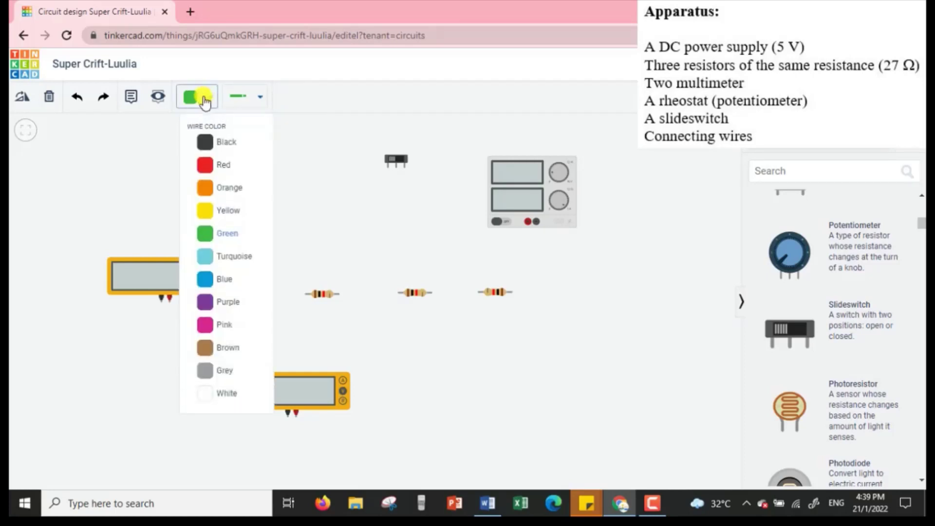
left_click(207, 168)
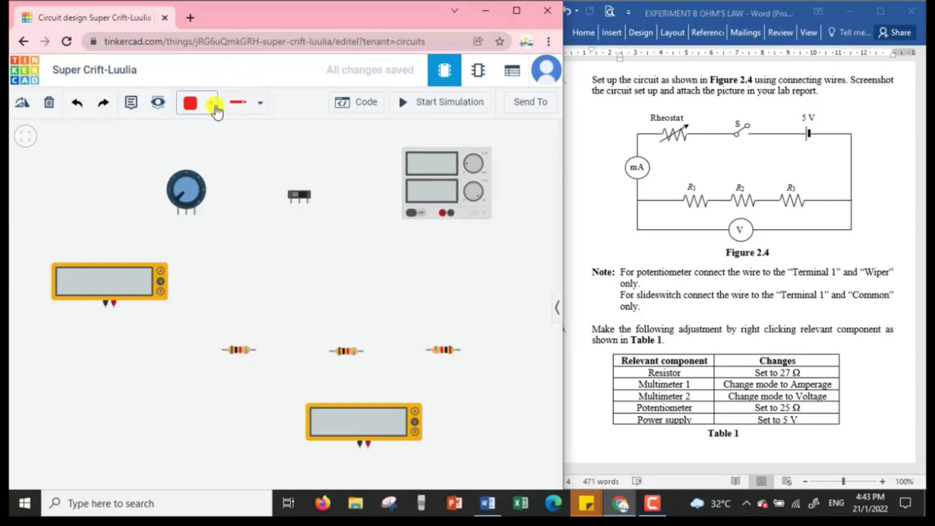
Wire the power supply's positive terminal to the slideswitch's common terminal, and the switch's terminal 1 to the potentiometer's wiper.
left_click(442, 218)
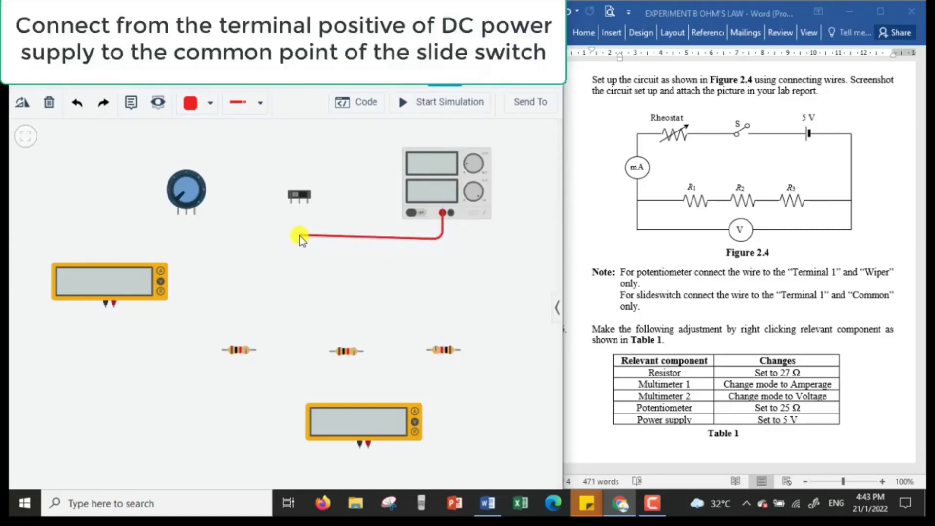
left_click(299, 207)
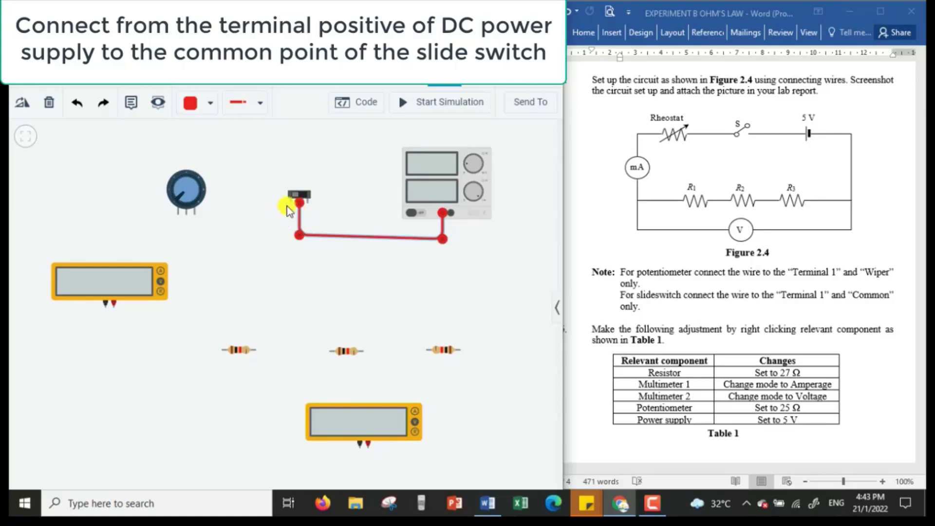
left_click(292, 207)
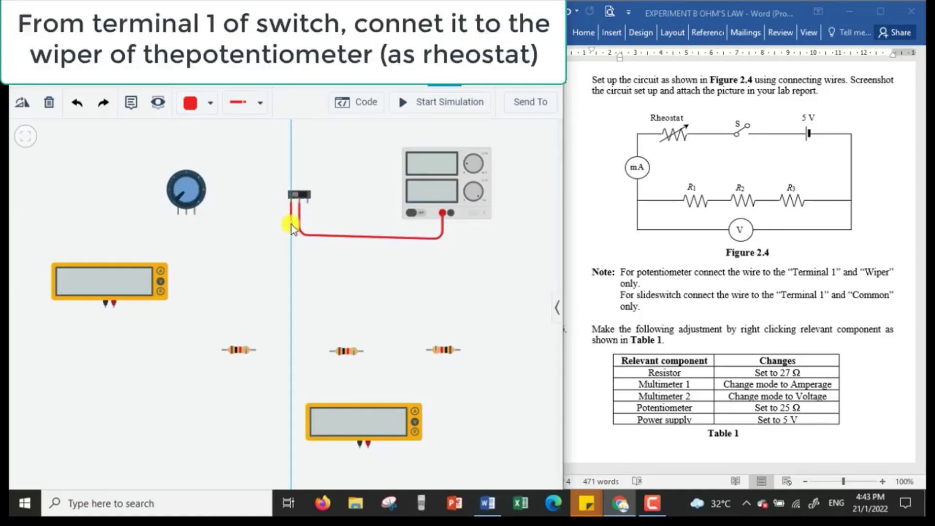
left_click(290, 233)
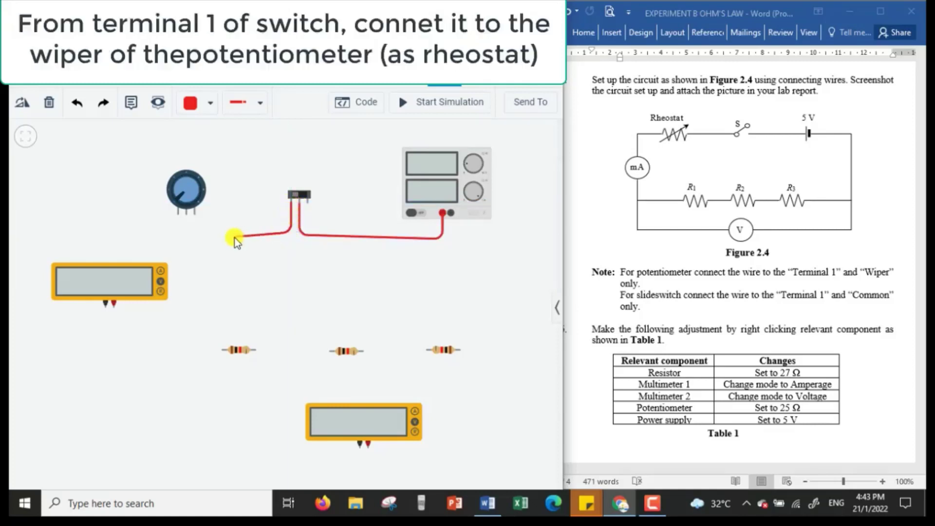
left_click(187, 216)
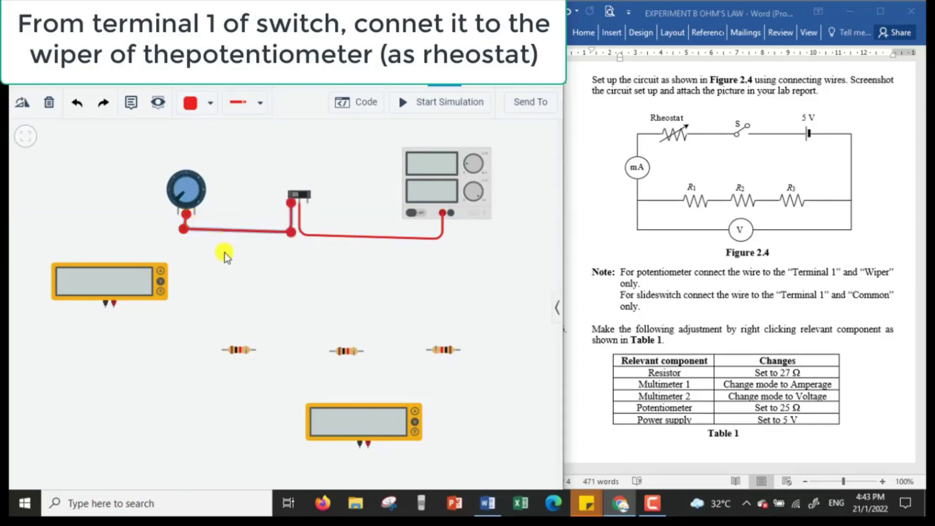
Run a red wire from the potentiometer's terminal 1 down to the left multimeter's positive terminal.
left_click(178, 213)
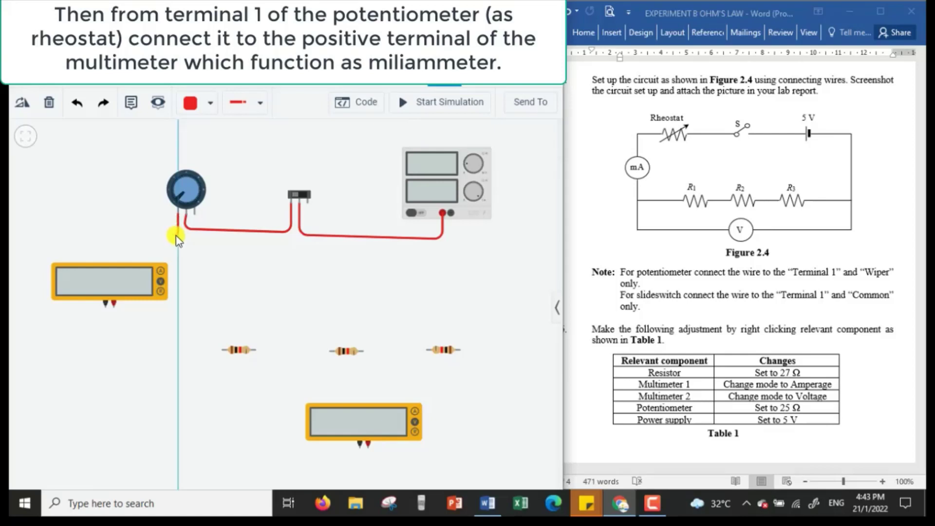
left_click(177, 318)
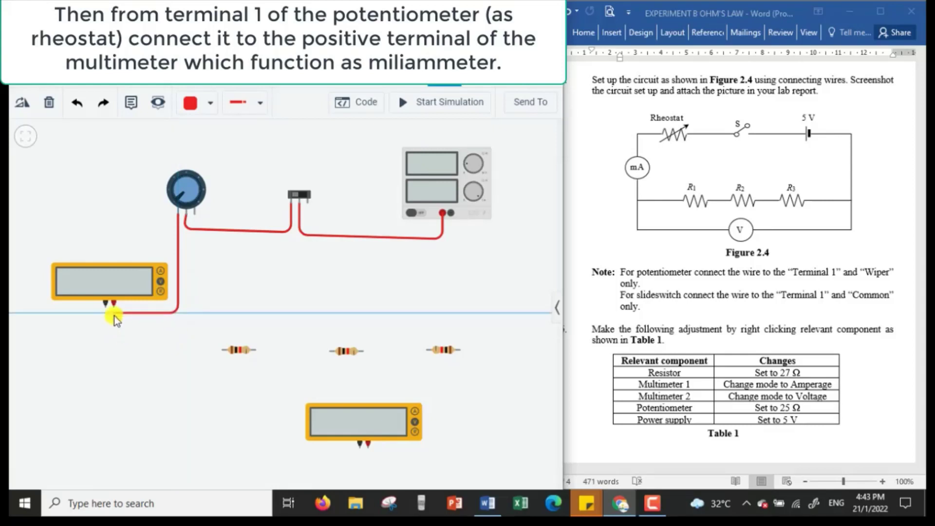
left_click(114, 310)
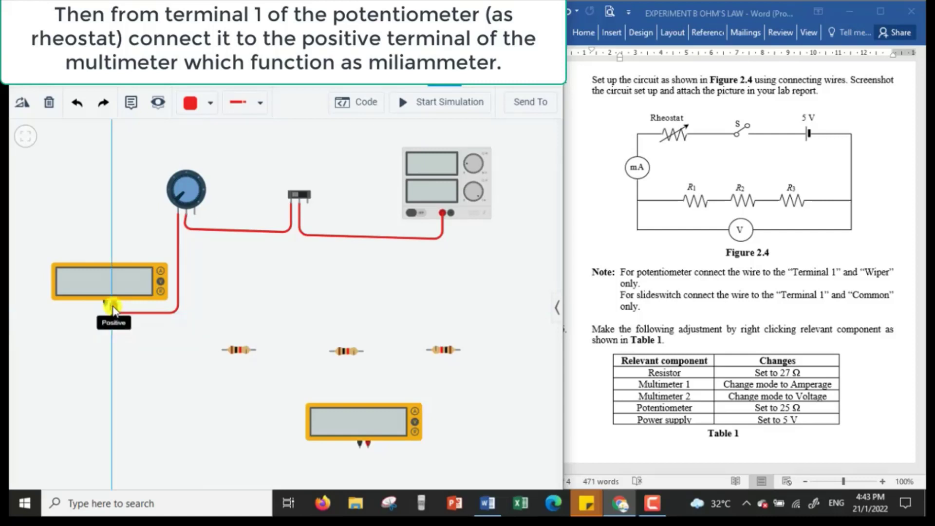
left_click(114, 309)
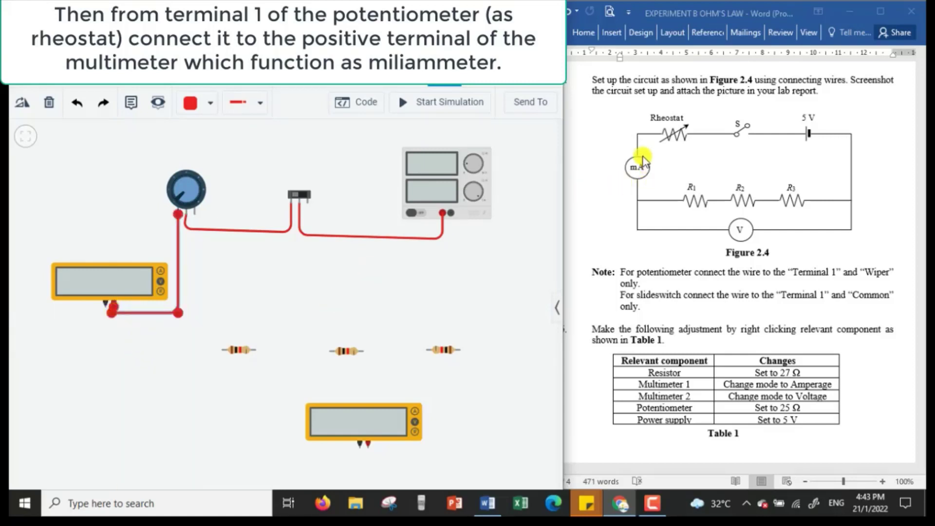
Wire the left multimeter's negative terminal to the first resistor's outer end and straighten the wire's corner.
left_click(106, 311)
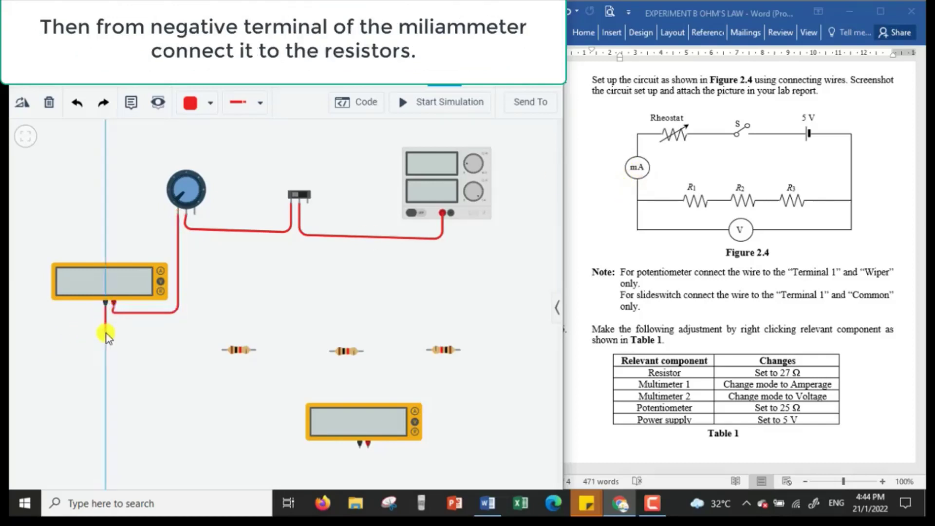
left_click(104, 355)
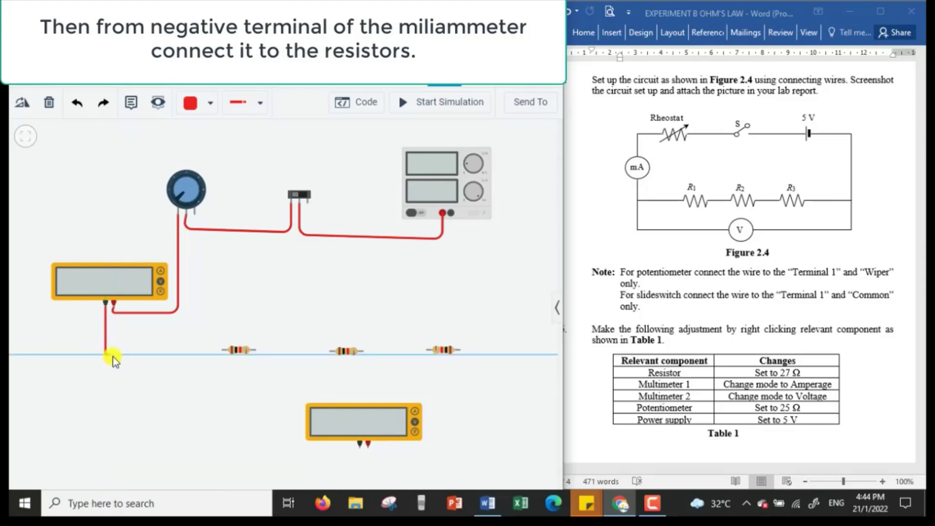
left_click(222, 352)
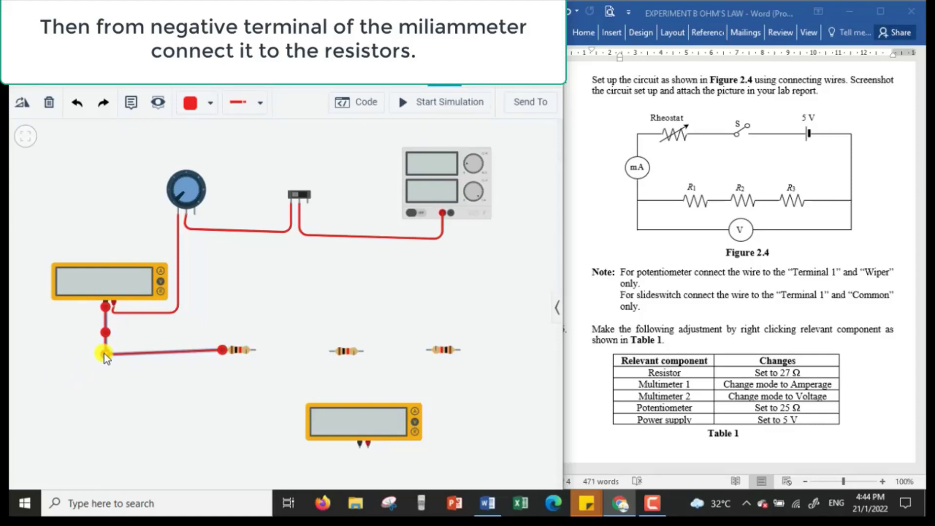
left_click_drag(105, 353, 104, 349)
left_click(276, 364)
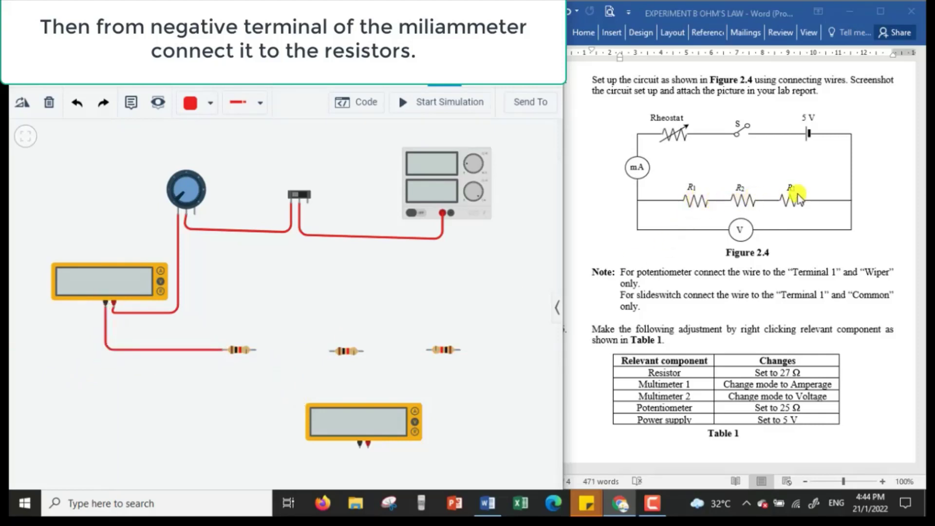
Connect the three resistors in series with red wires between the first and second and between the second and third.
left_click(257, 352)
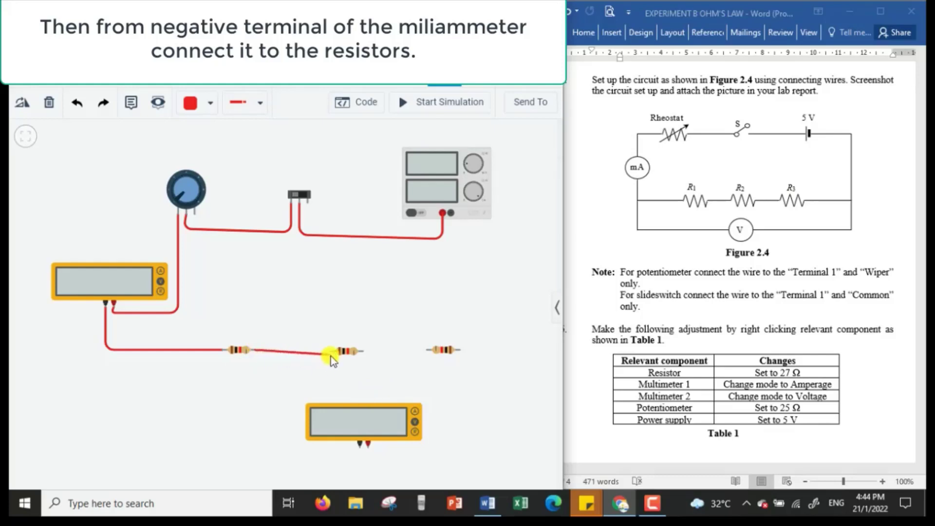
left_click(327, 352)
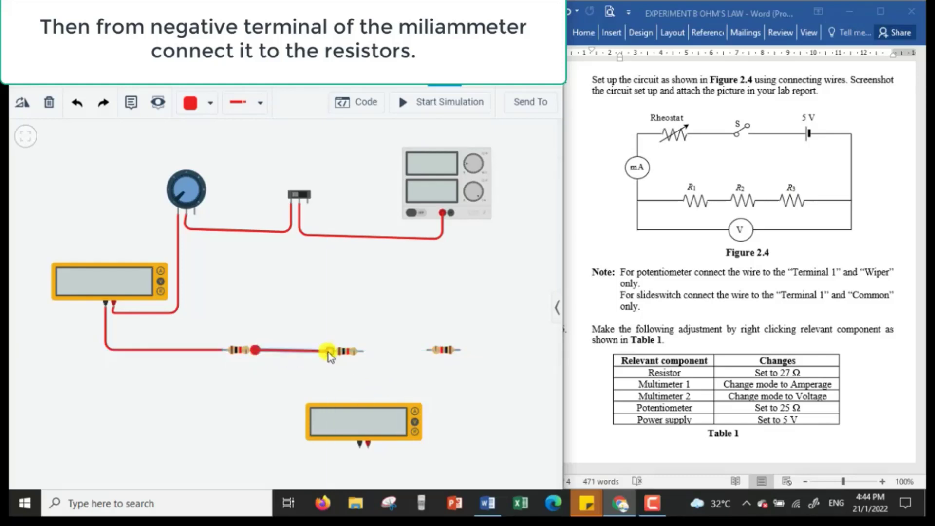
left_click(365, 352)
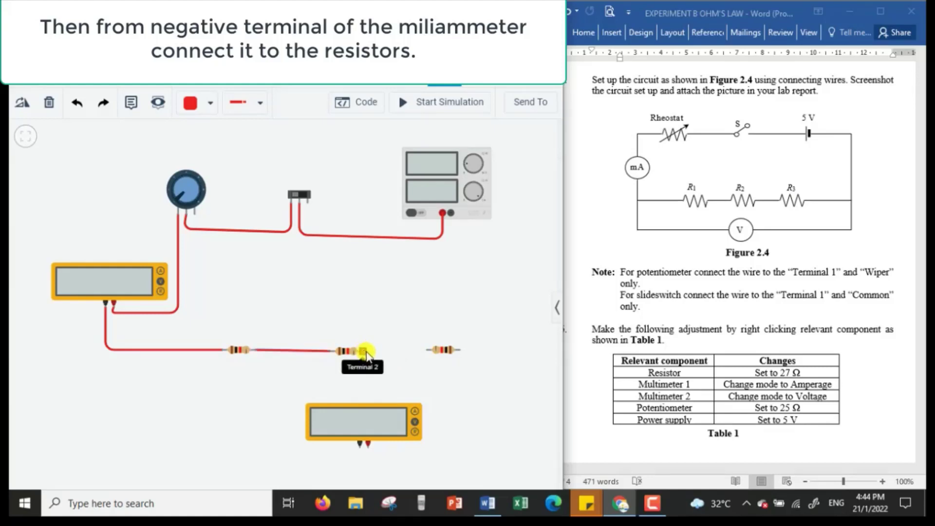
left_click(426, 350)
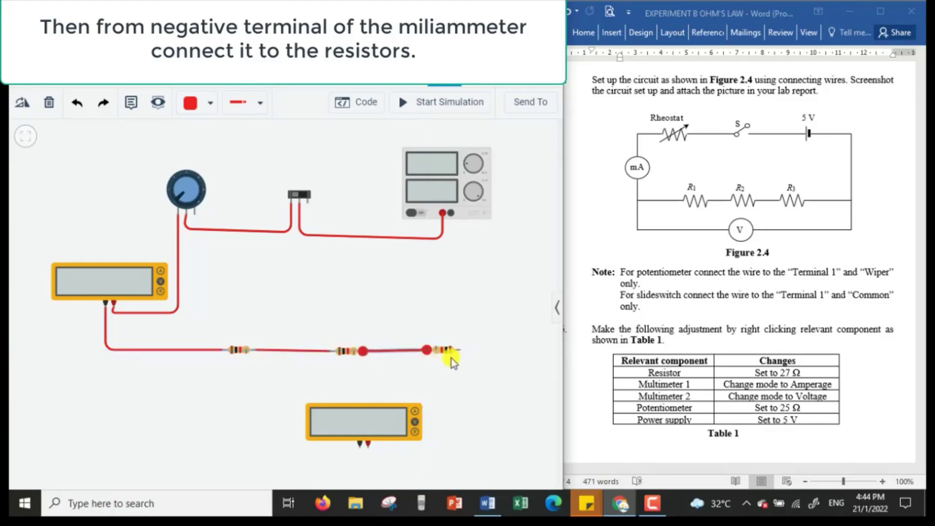
left_click(208, 112)
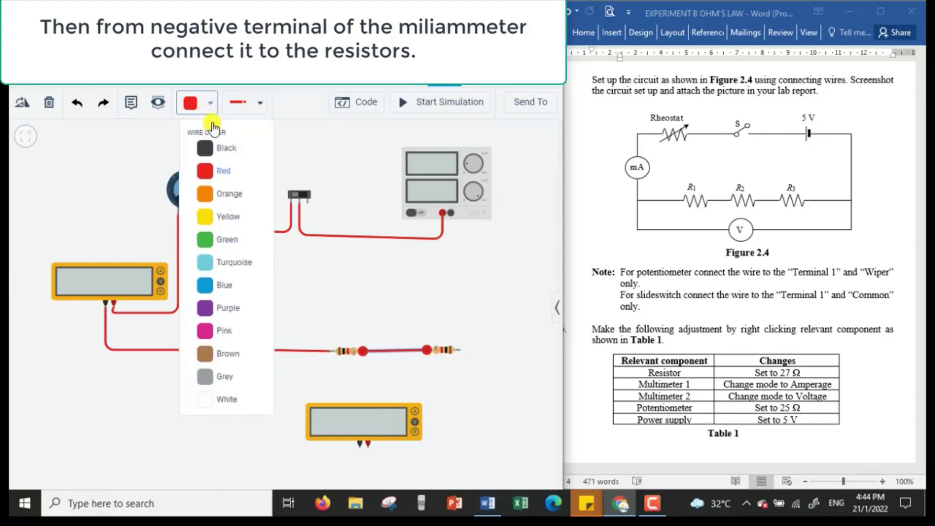
left_click(224, 146)
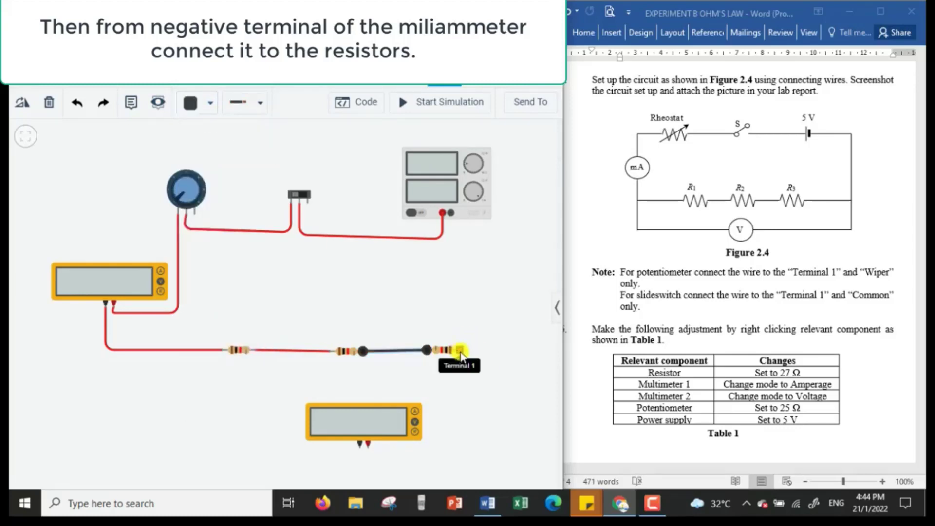
left_click(191, 103)
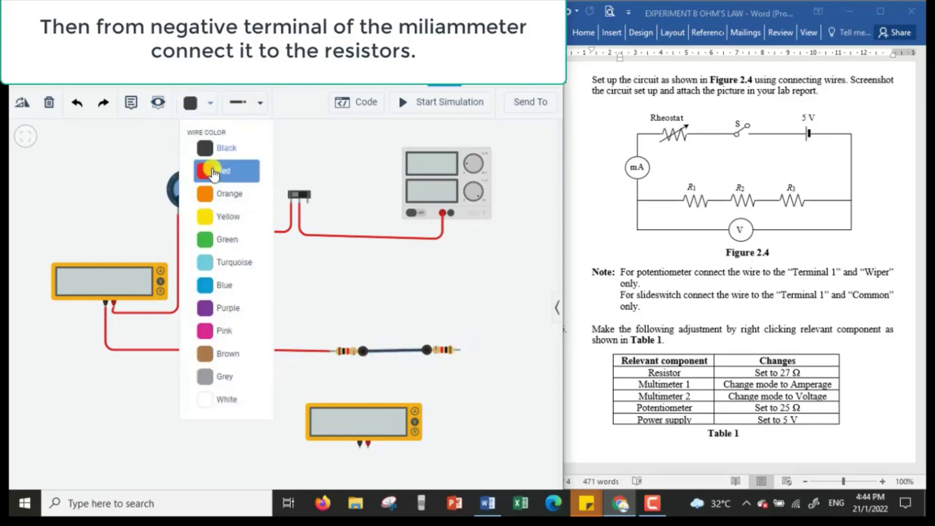
left_click(205, 160)
Connect the free end of the third resistor to the power supply's negative terminal with a black wire.
left_click(194, 110)
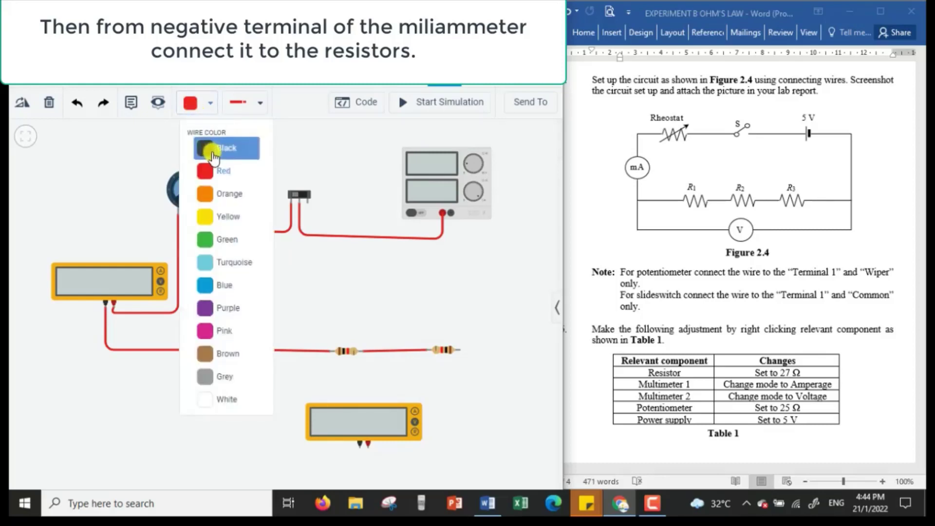
left_click(211, 148)
left_click(461, 350)
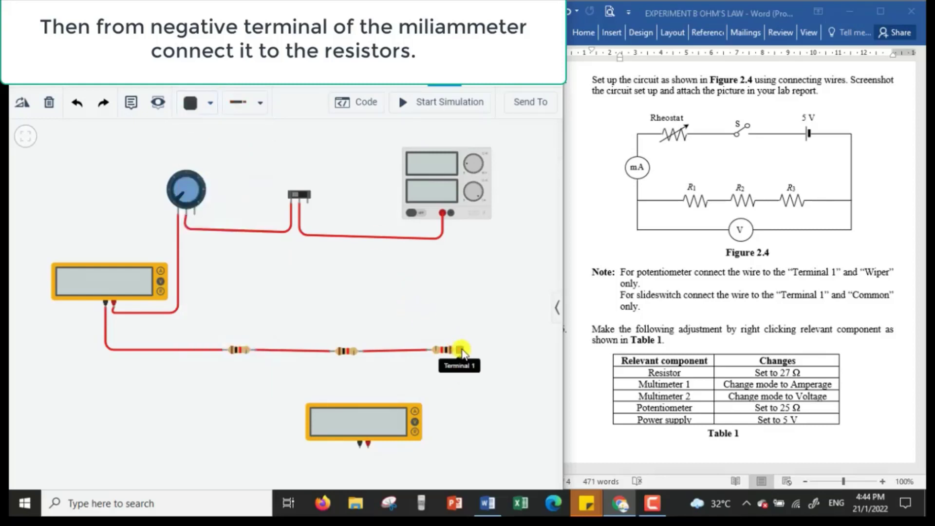
left_click(491, 350)
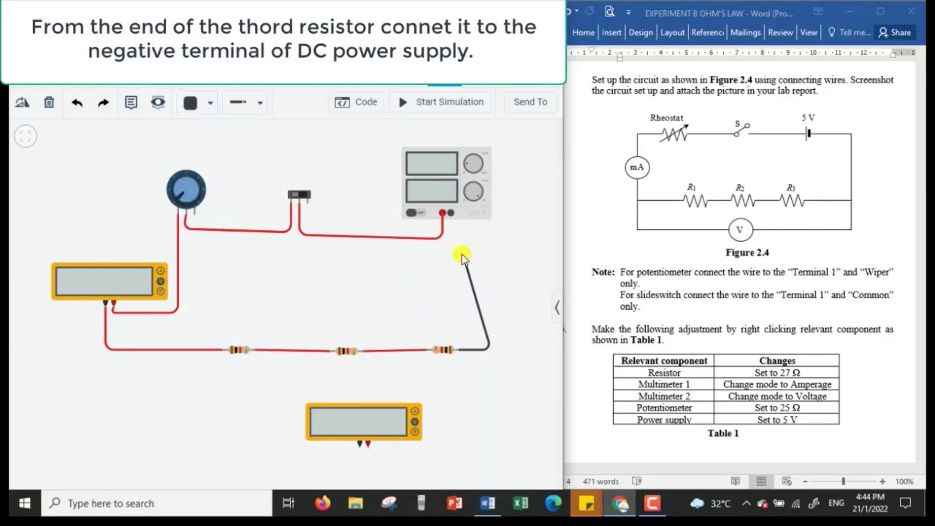
left_click(451, 213)
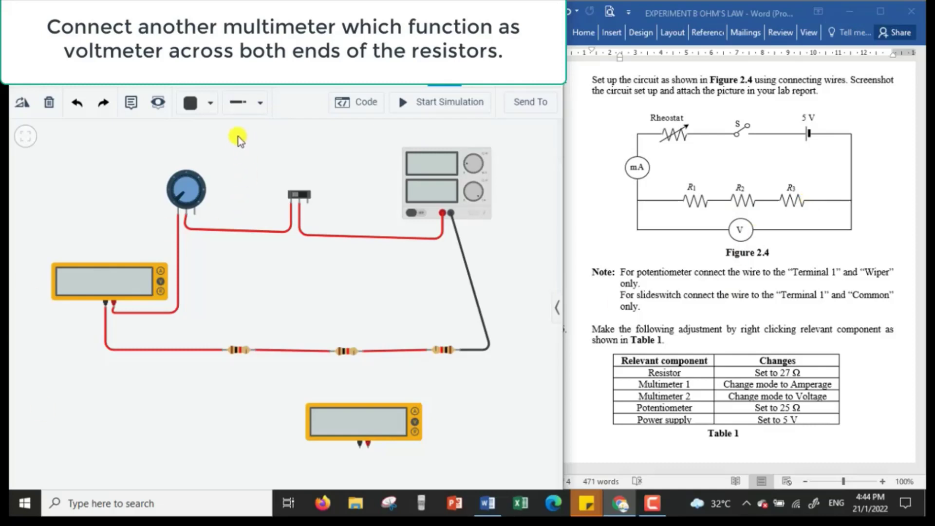
Run a red wire from the lower multimeter's positive terminal around its right side to the first resistor's outer end (Terminal 1).
left_click(197, 102)
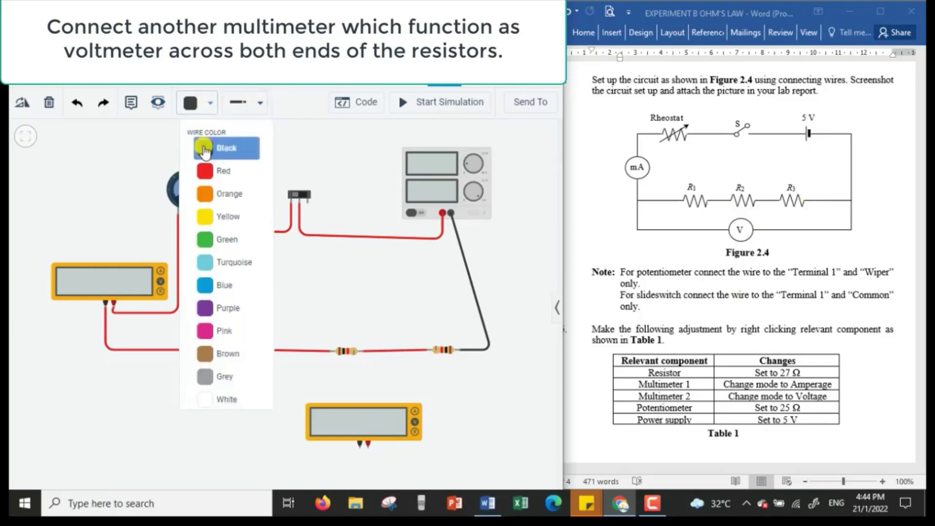
left_click(205, 170)
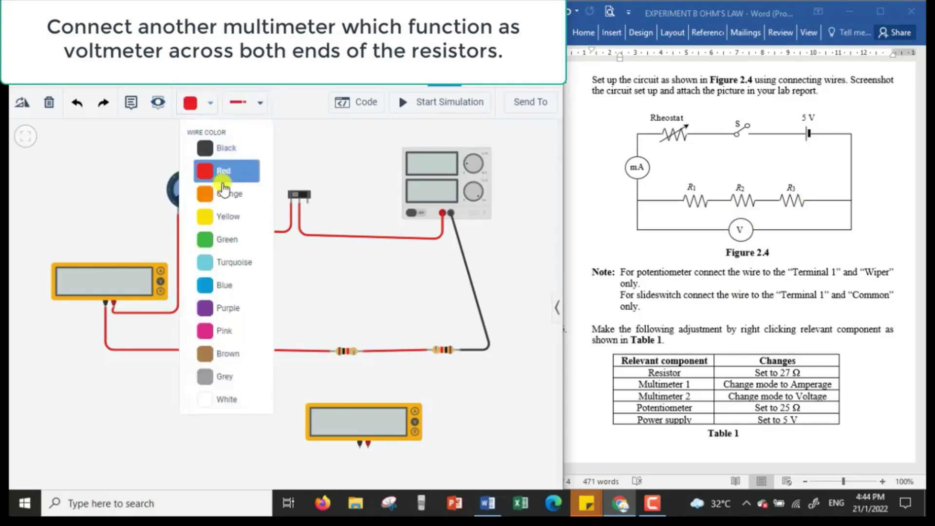
left_click(369, 446)
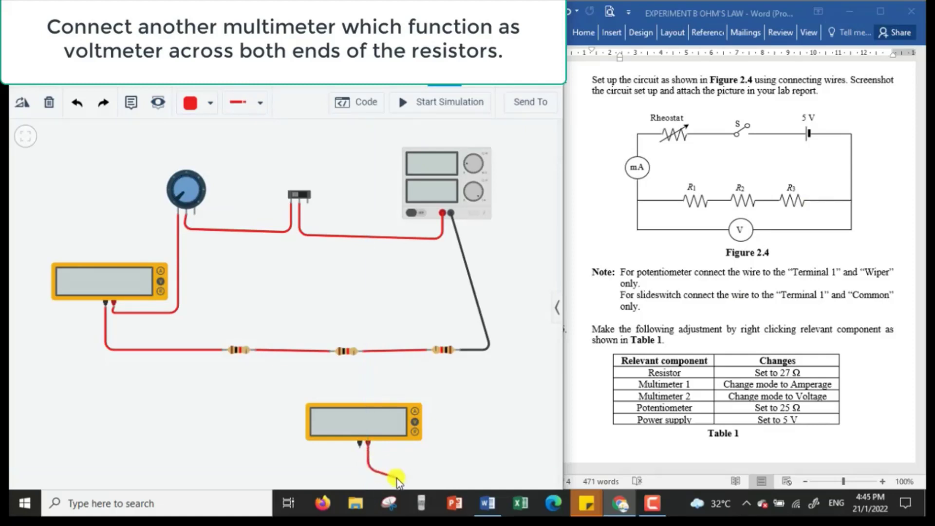
left_click(444, 469)
left_click(440, 391)
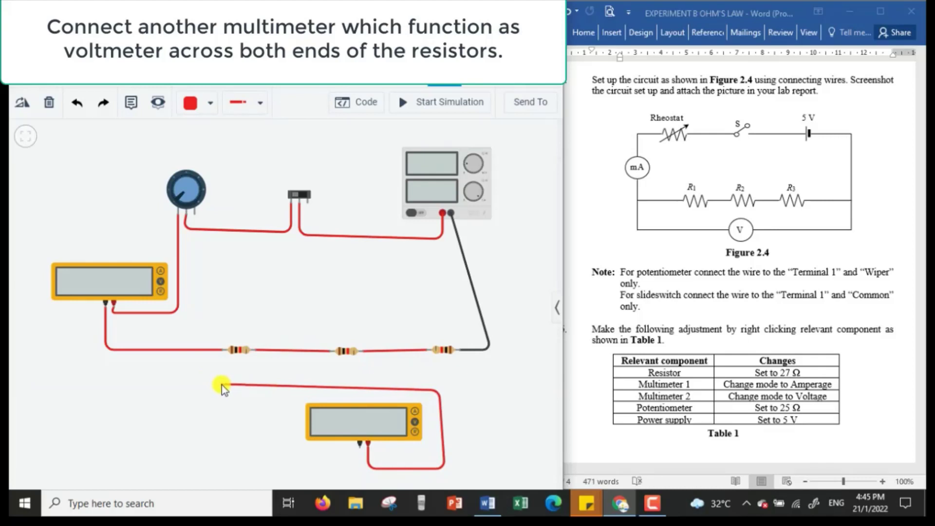
left_click(221, 385)
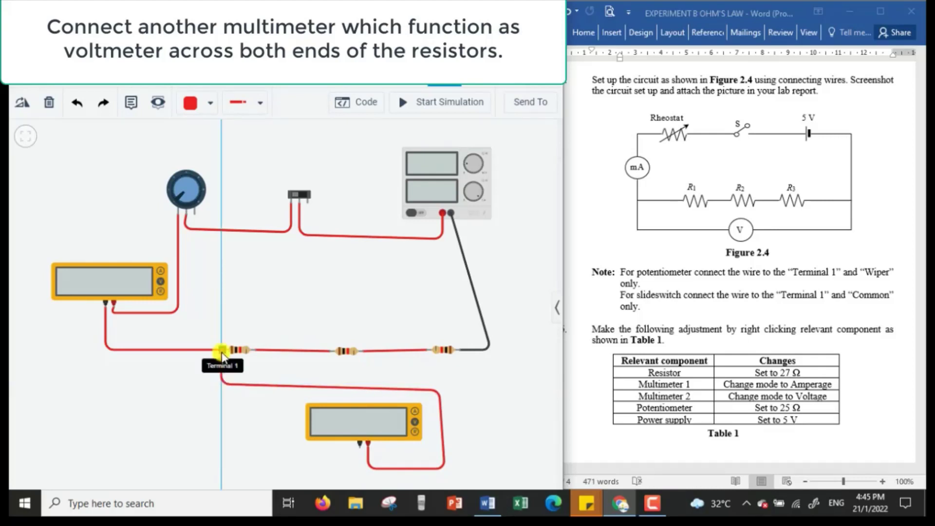
left_click(222, 349)
left_click(225, 429)
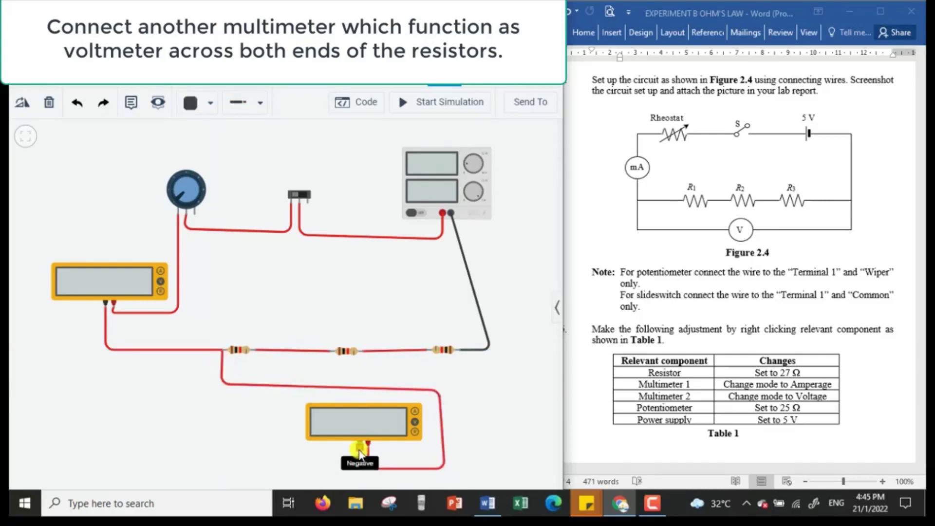
Run a black wire from the lower multimeter's negative terminal beneath the circuit to the third resistor's outer end.
left_click(360, 452)
left_click(361, 471)
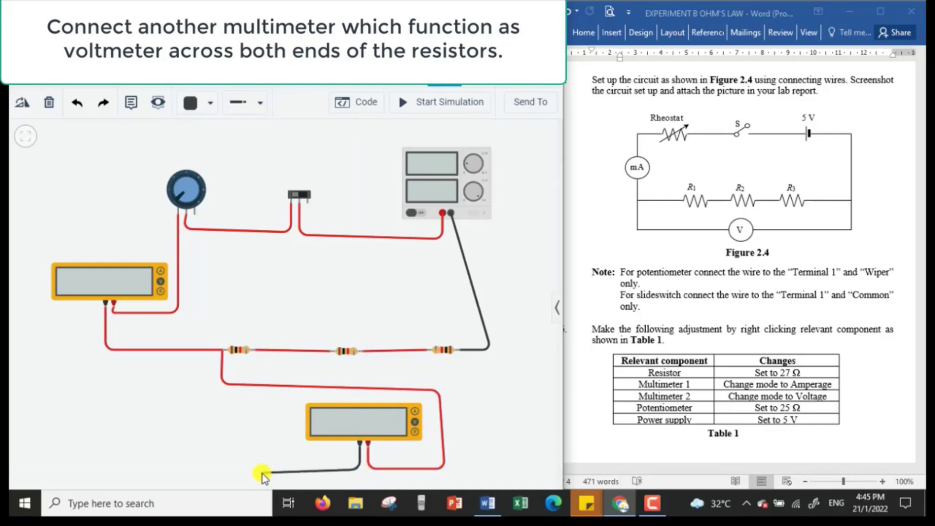
left_click(263, 472)
left_click(478, 475)
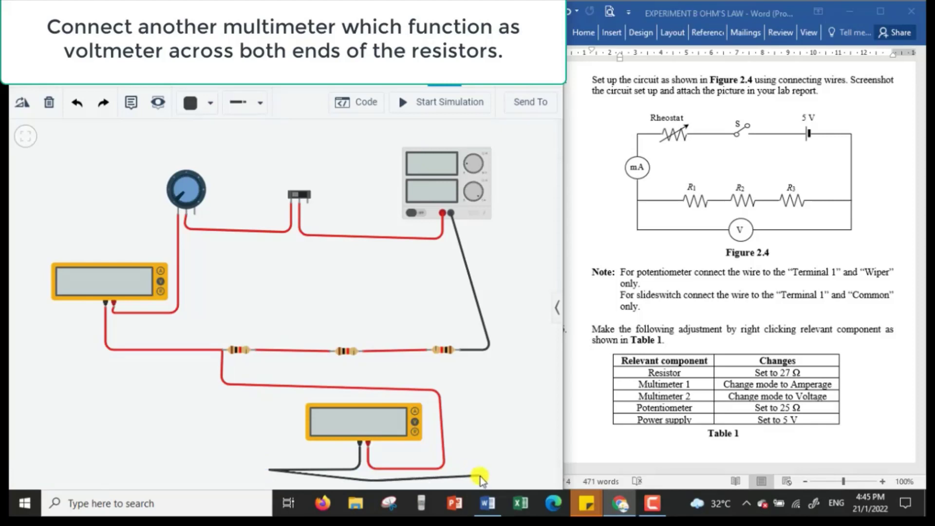
left_click(459, 349)
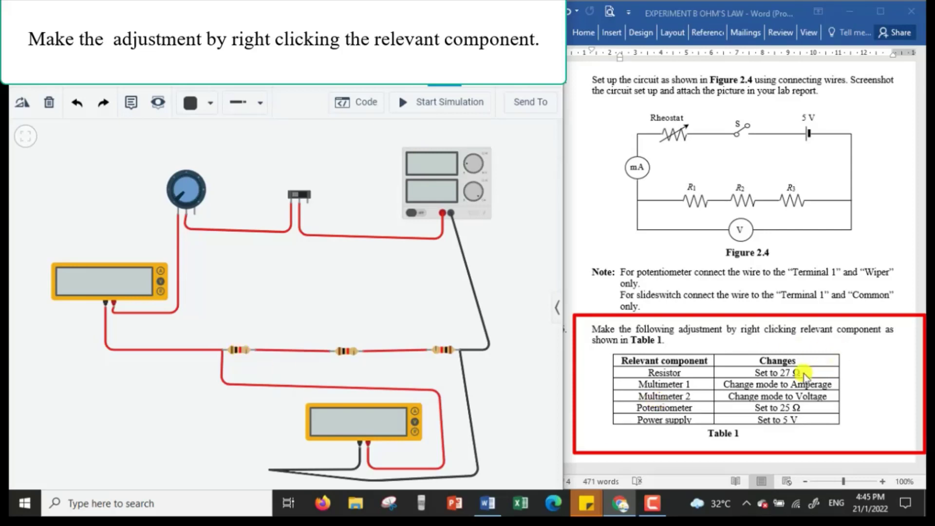
Name the first resistor in the series R1 and set its resistance to 27 Ω.
left_click(236, 350)
left_click(446, 162)
left_click_drag(447, 162, 414, 163)
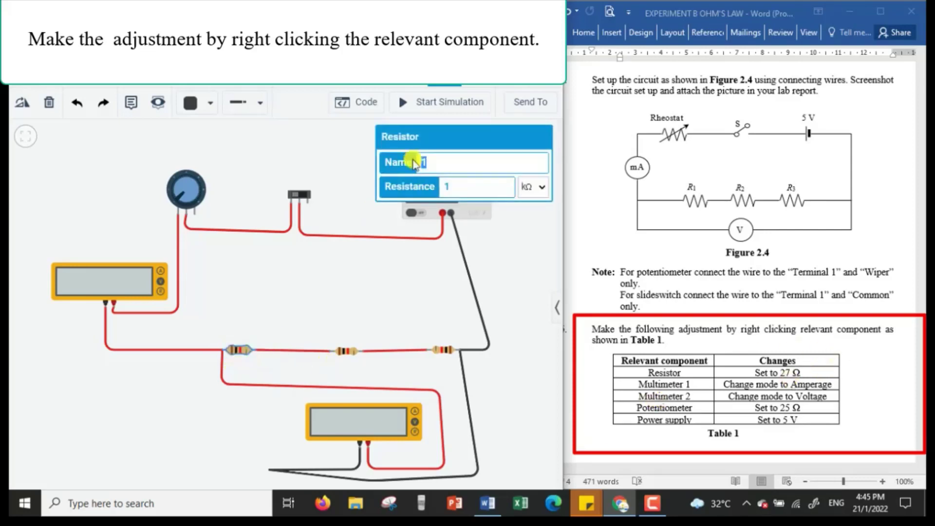
type("R1")
left_click_drag(497, 188, 384, 201)
type("27")
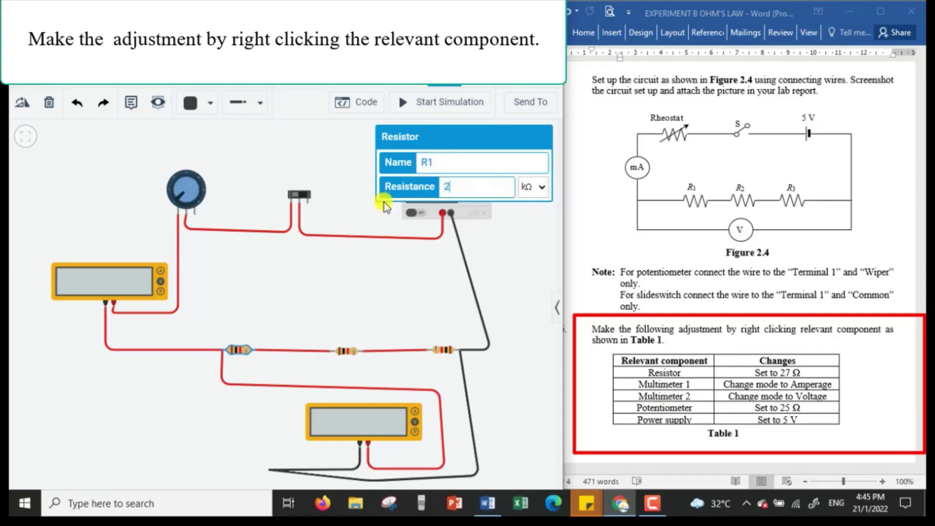
left_click(540, 189)
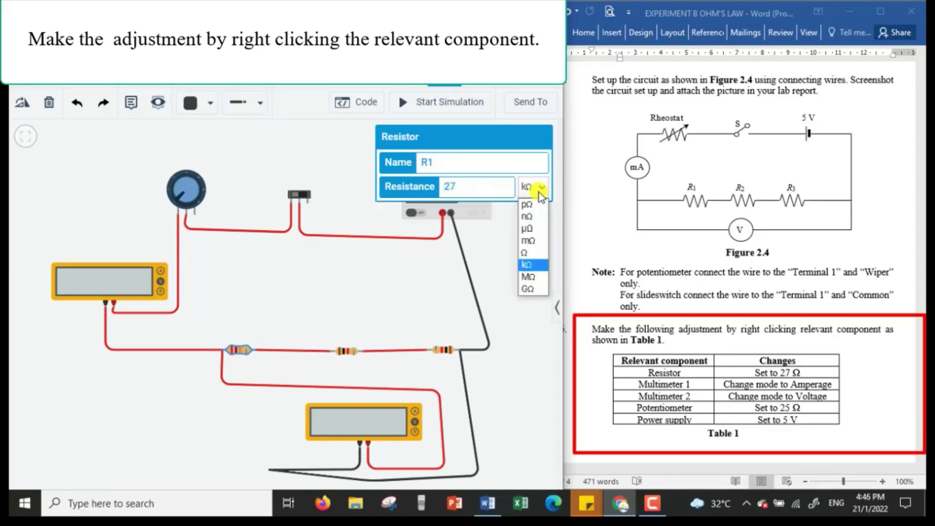
left_click(525, 252)
Name the middle resistor R2 and set its resistance to 27 Ω.
left_click(344, 353)
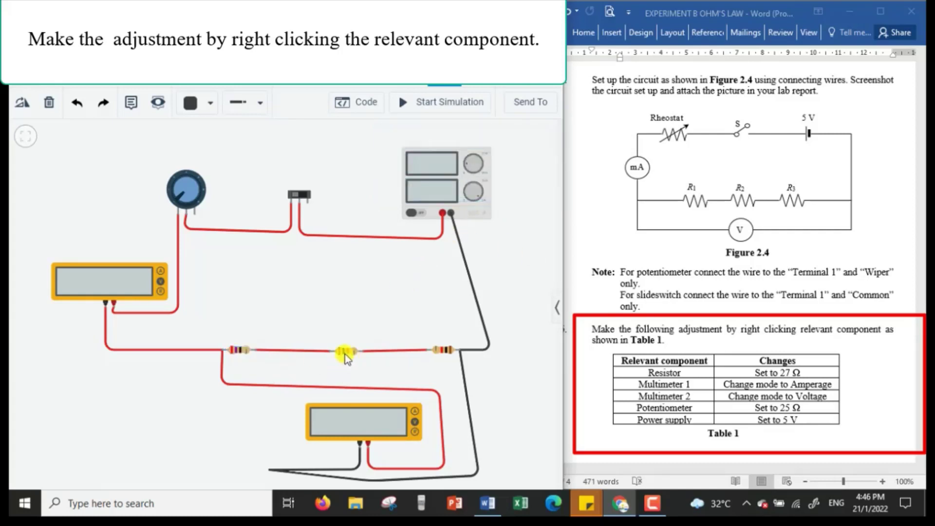
left_click_drag(431, 162, 417, 163)
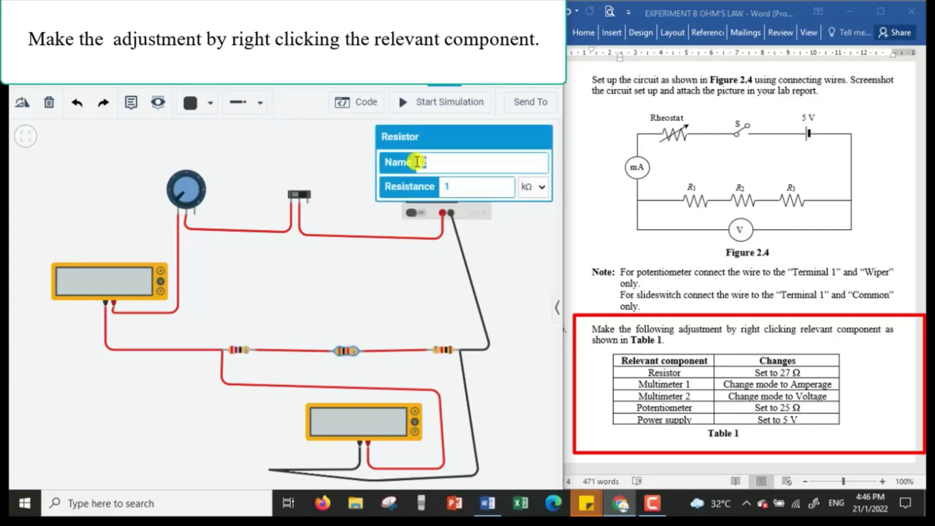
left_click_drag(469, 185, 428, 186)
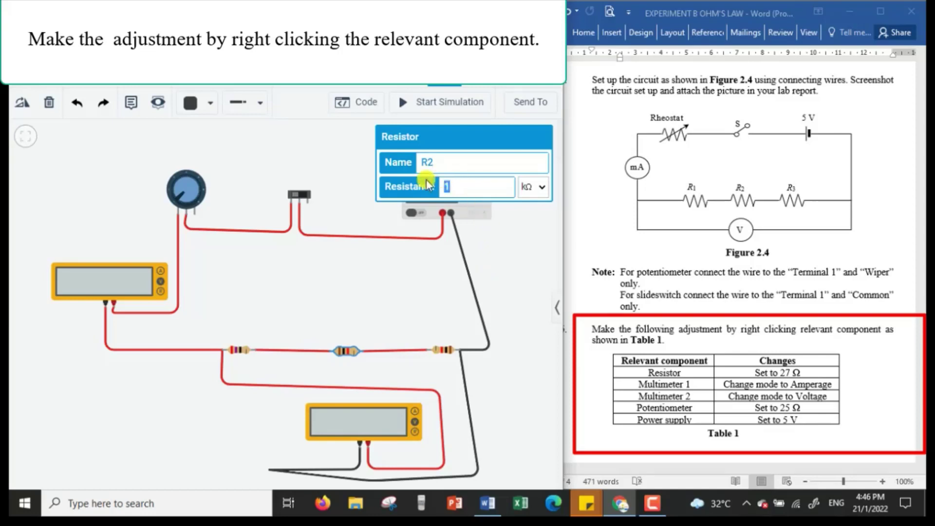
type("27")
left_click(540, 188)
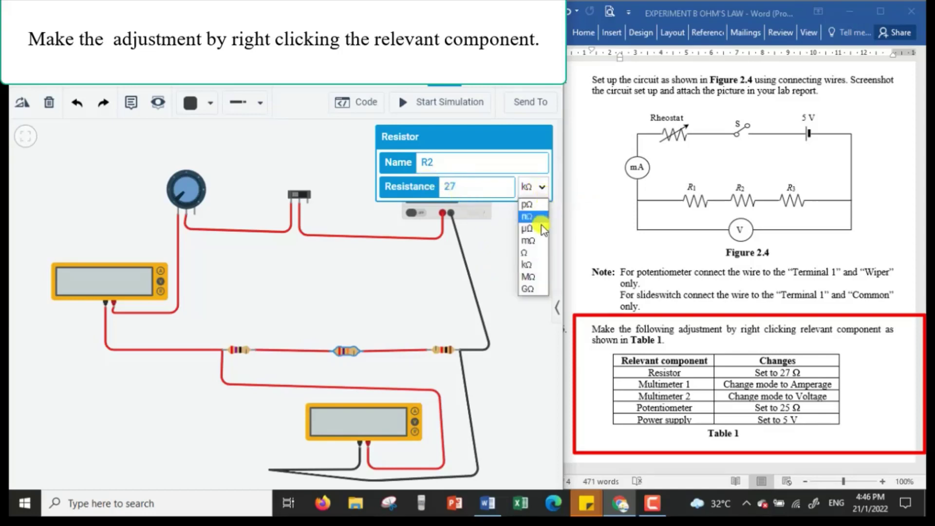
left_click(544, 259)
Name the third resistor R3 and set its resistance to 27 Ω.
left_click(441, 349)
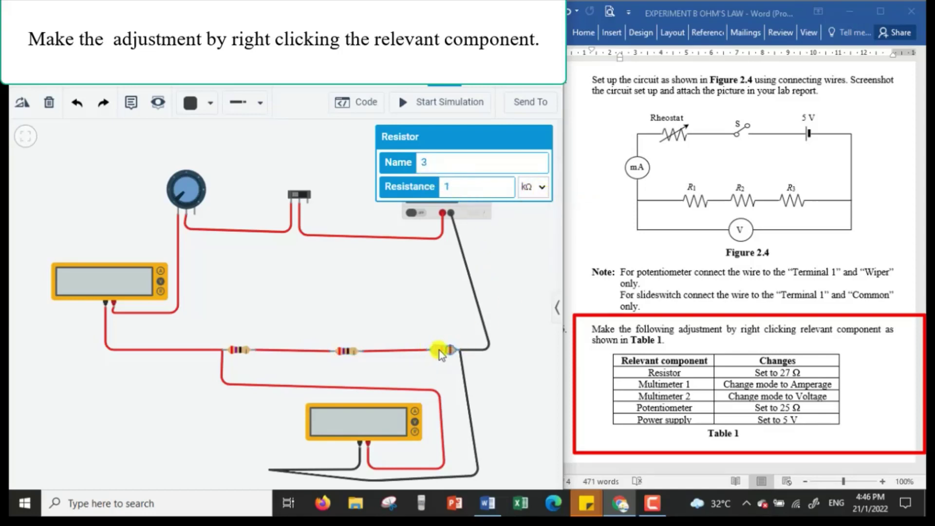
left_click_drag(442, 160, 405, 161)
type("R3")
left_click_drag(476, 184, 393, 180)
type("27")
left_click(543, 191)
left_click(524, 253)
left_click(504, 244)
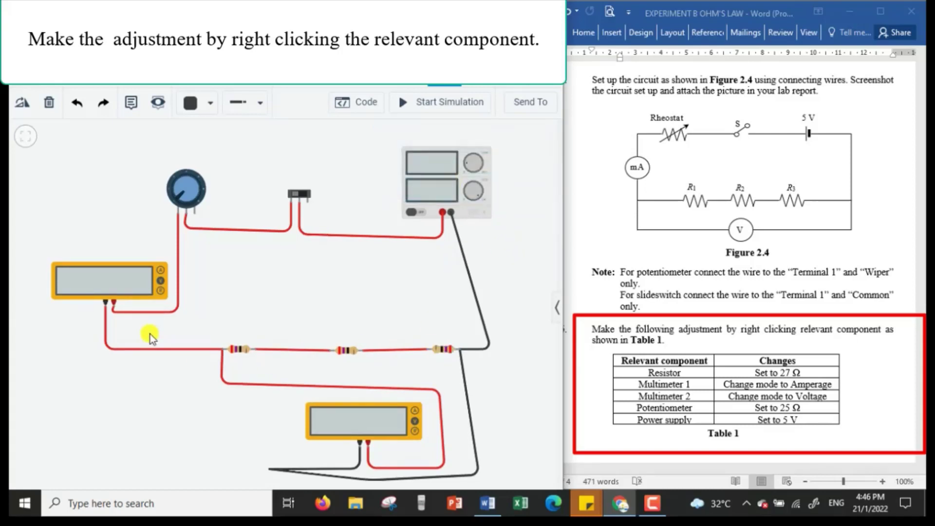
Set the left multimeter's mode to Amperage.
left_click(106, 283)
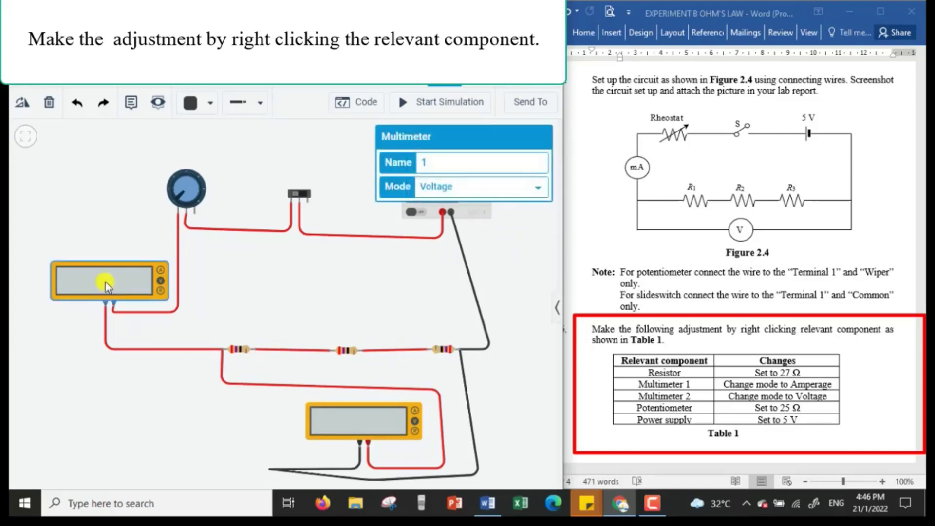
left_click(540, 189)
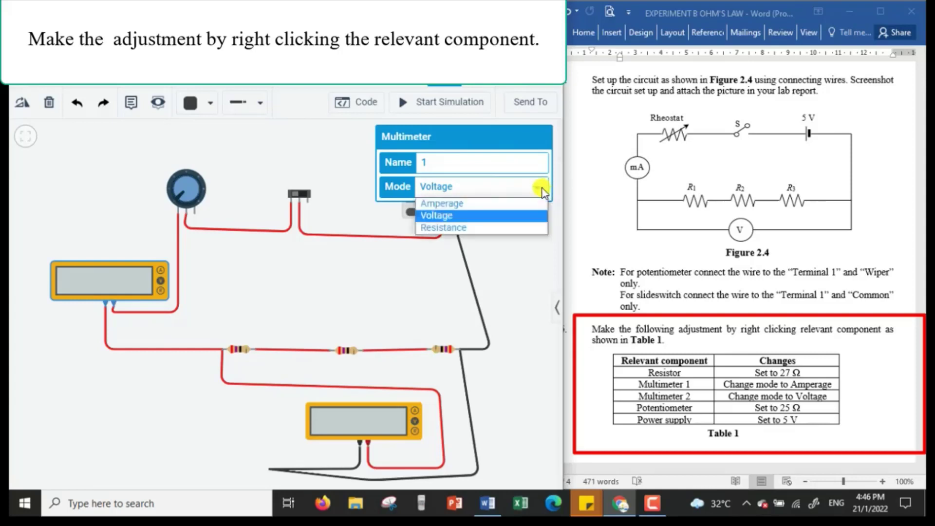
left_click(515, 206)
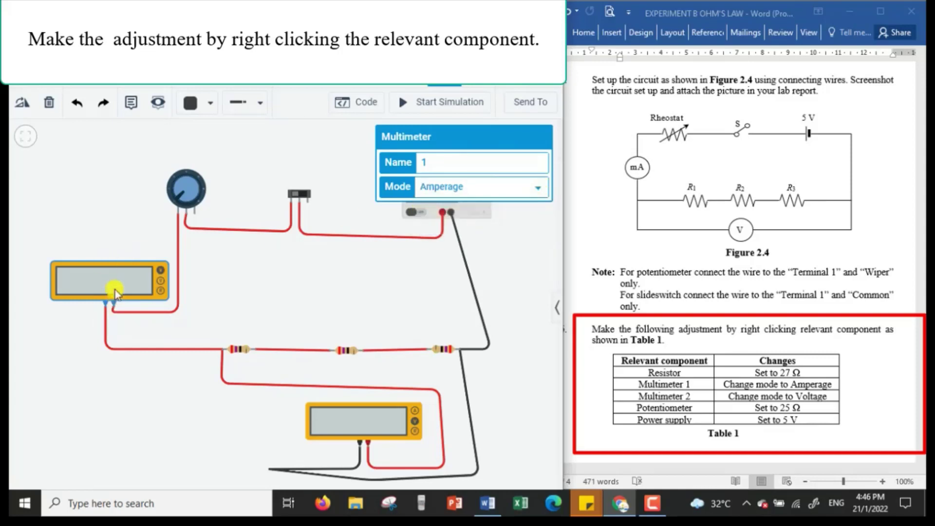
Select Voltage mode for the lower multimeter and name it Voltmeter.
left_click(332, 427)
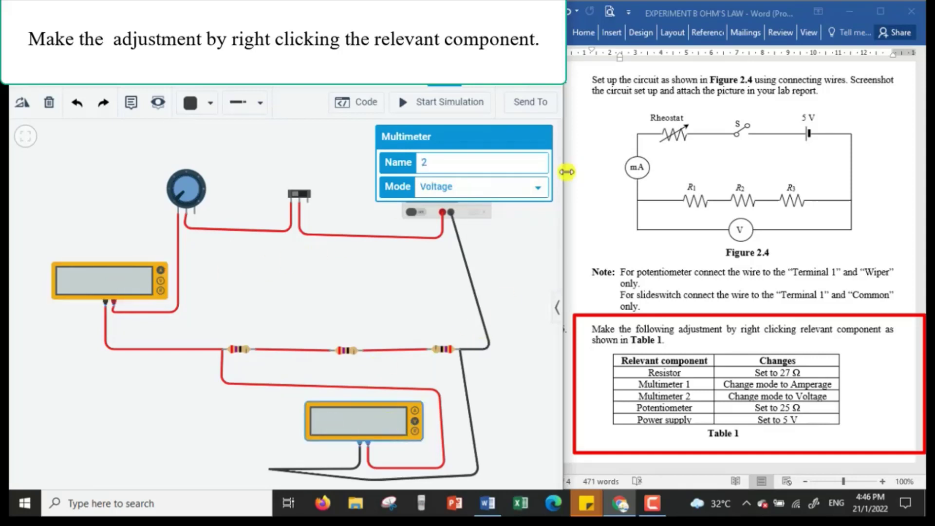
left_click(542, 191)
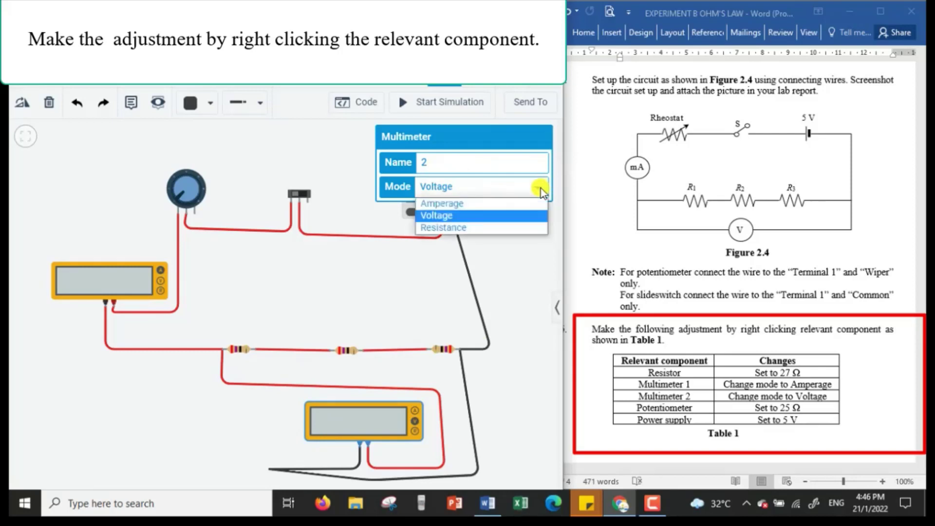
left_click(487, 214)
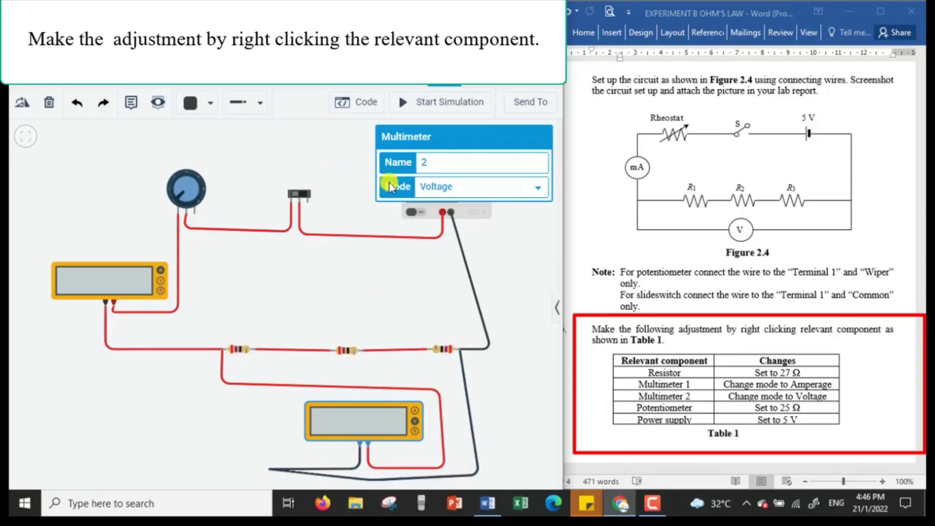
left_click(425, 161)
key("BackSpace")
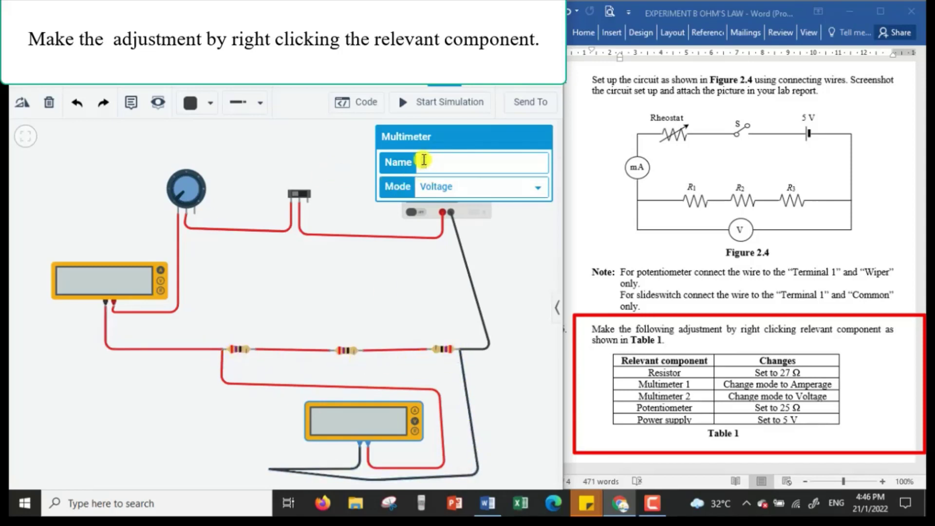
type("Voltmeter")
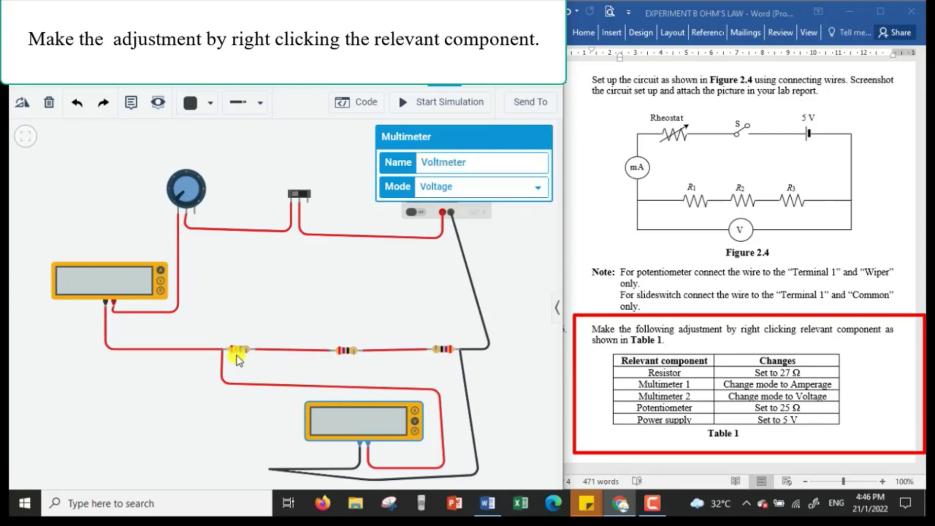
left_click(229, 295)
Name the left multimeter miliammeter.
left_click(133, 274)
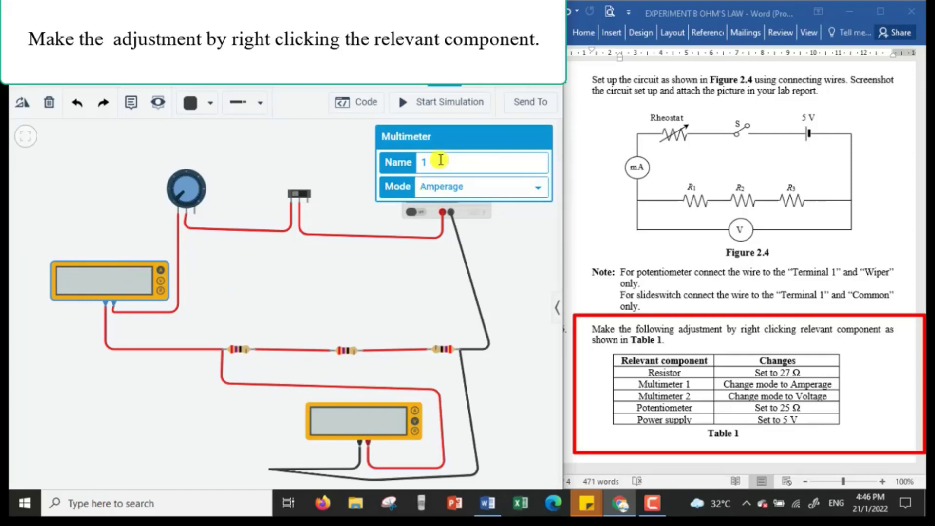
left_click(424, 161)
key("BackSpace")
type("Miliammeter")
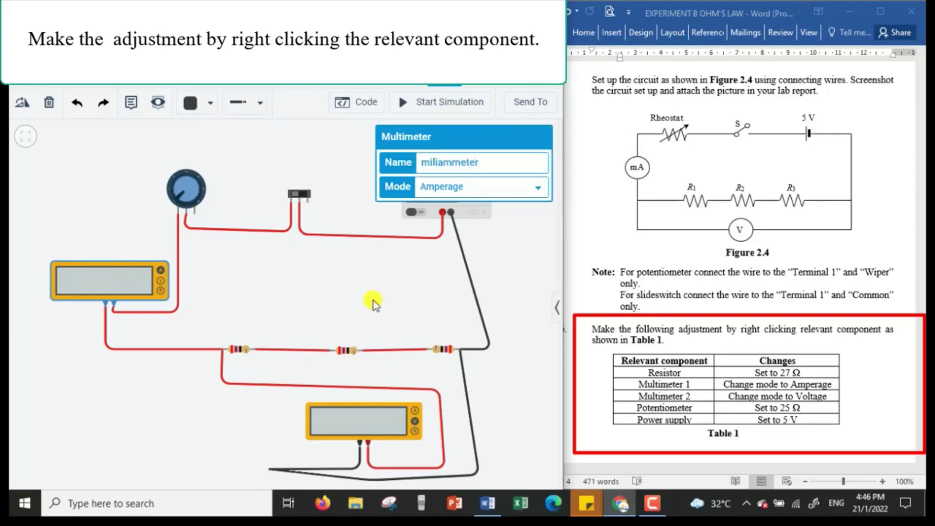
left_click(359, 310)
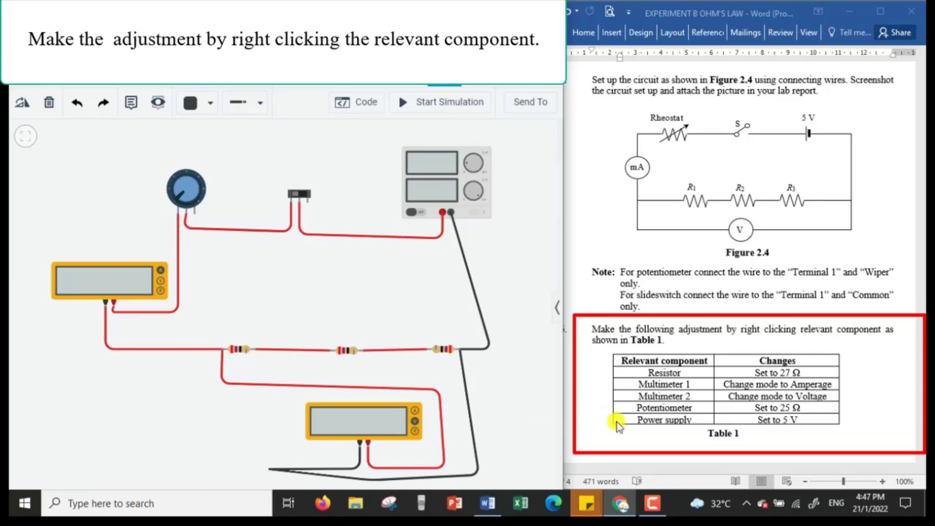
Set the potentiometer's resistance to 25 Ω and name it Rheostat.
left_click(188, 185)
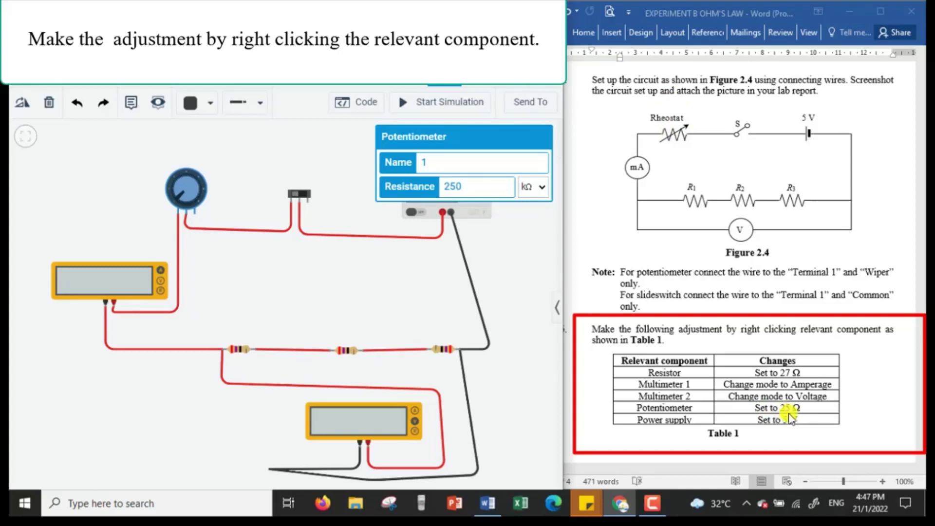
left_click_drag(474, 186, 440, 189)
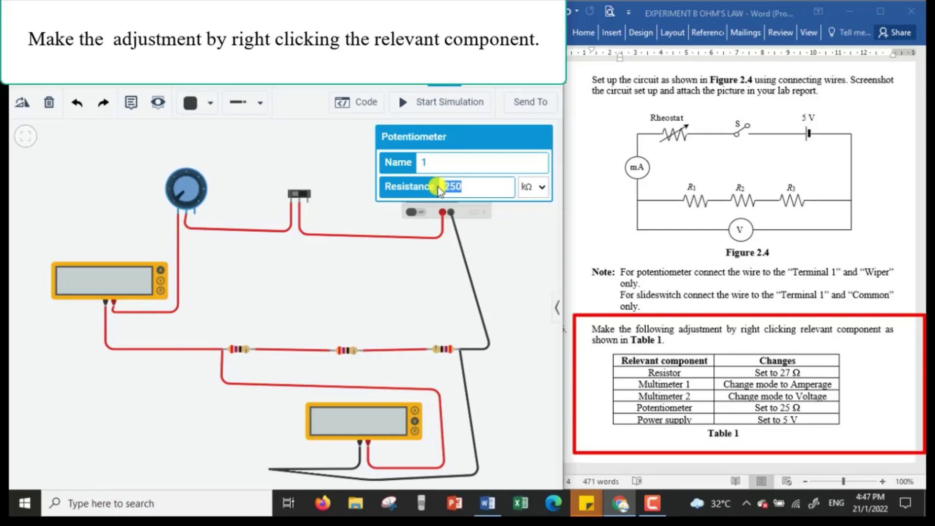
type("25")
left_click(546, 188)
left_click(536, 254)
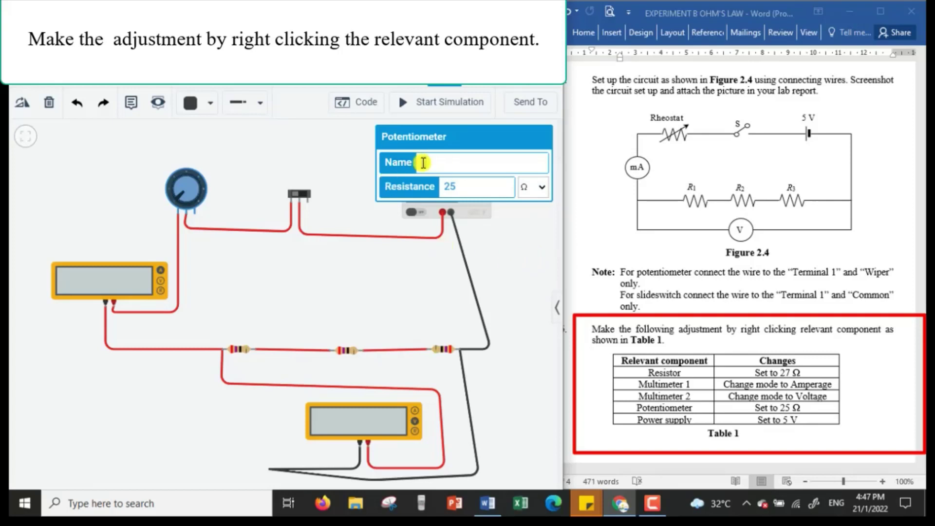
type("Rheostat")
left_click(372, 191)
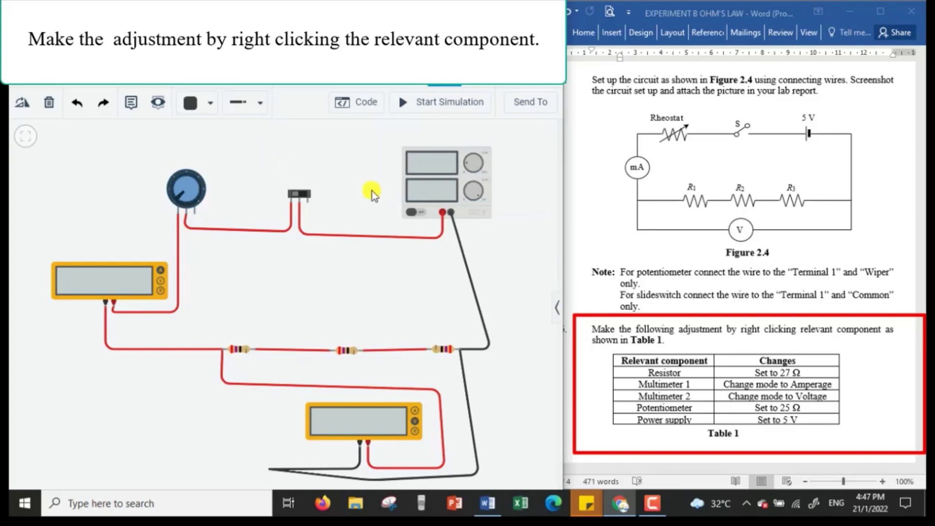
Name the power supply Power Supply and set its voltage to 5 V.
left_click(439, 167)
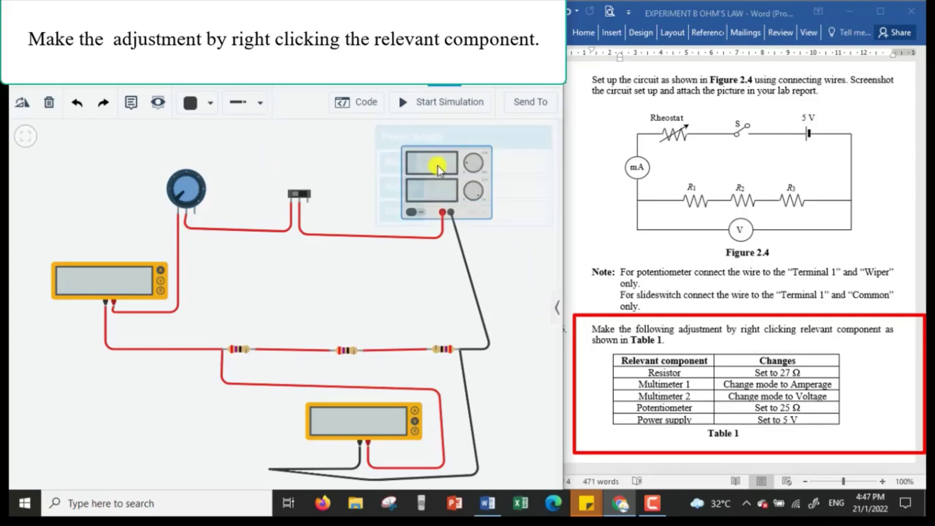
type("Po")
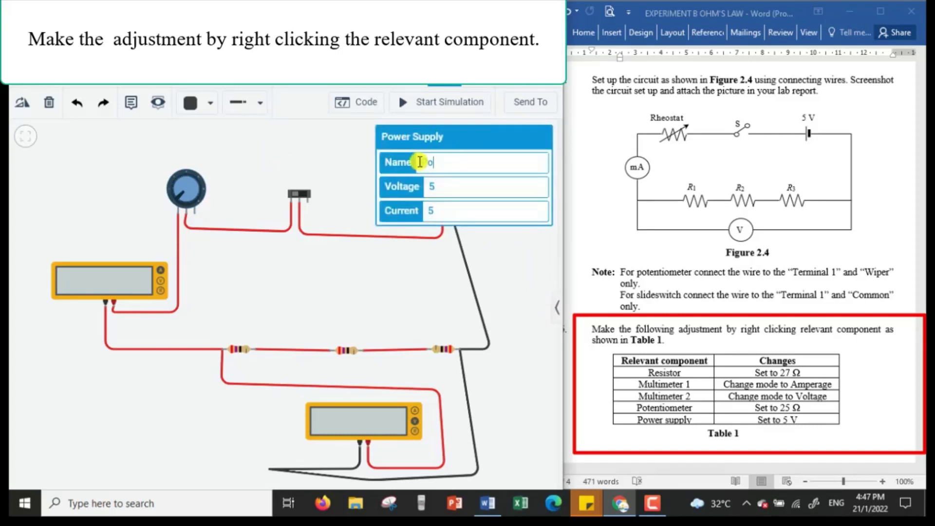
type("wer Supply")
left_click(436, 188)
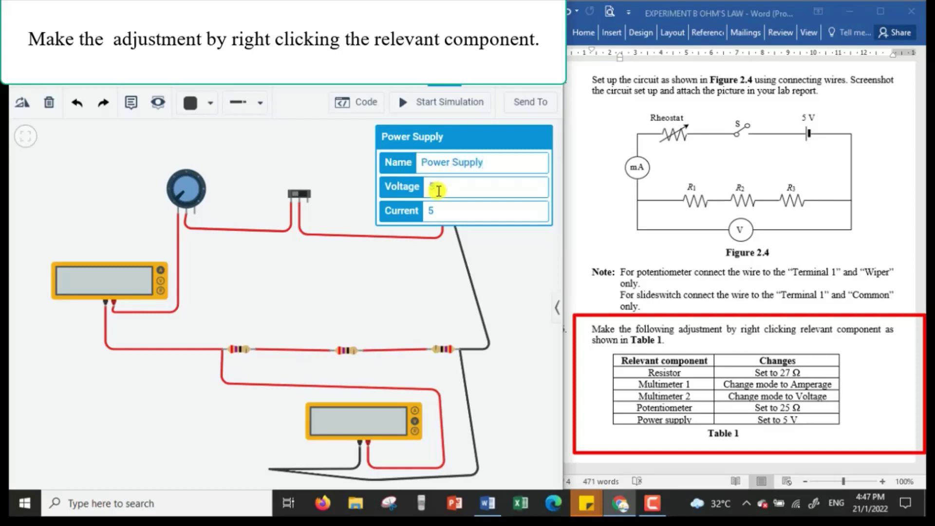
left_click(327, 152)
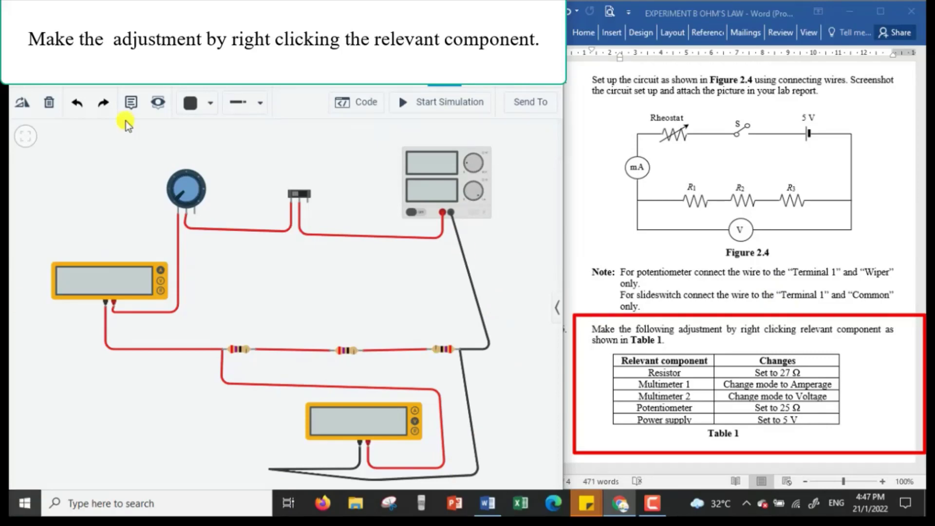
Consult the series-circuit instructions and results table, start the simulation, and turn the rheostat to obtain the minimum milliammeter current.
scroll(829, 369, "down", 1)
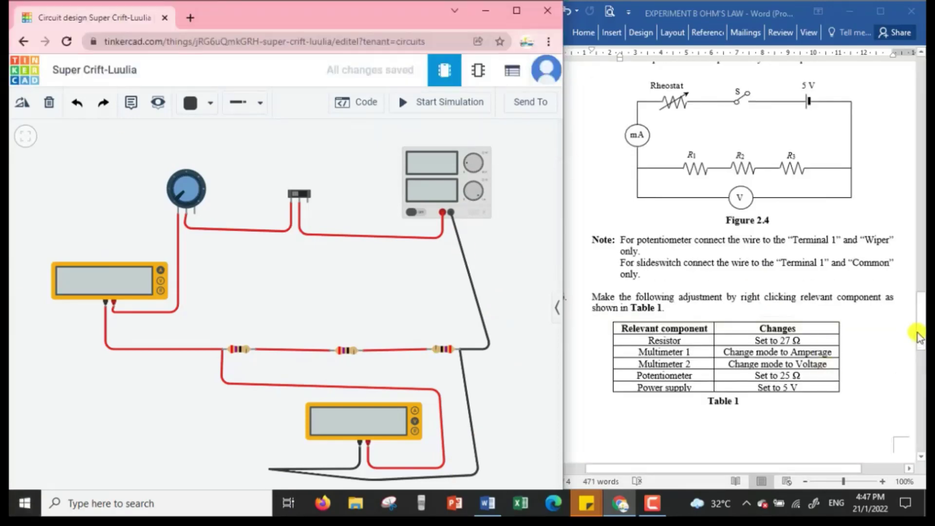
left_click_drag(921, 326, 920, 393)
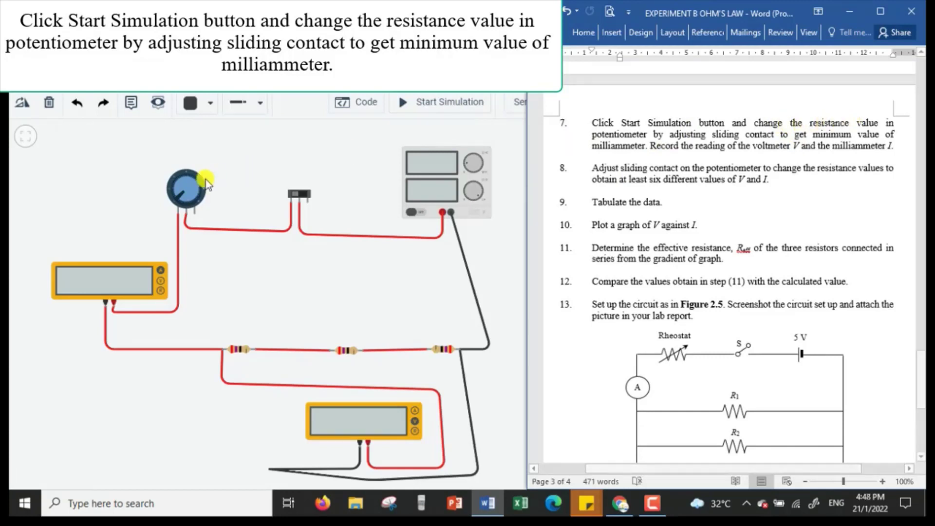
key("Page_Down")
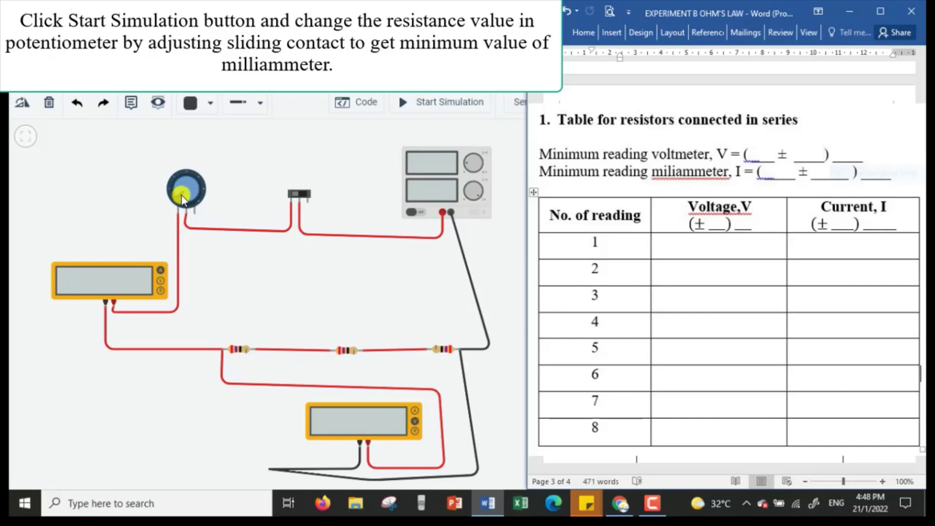
left_click(452, 108)
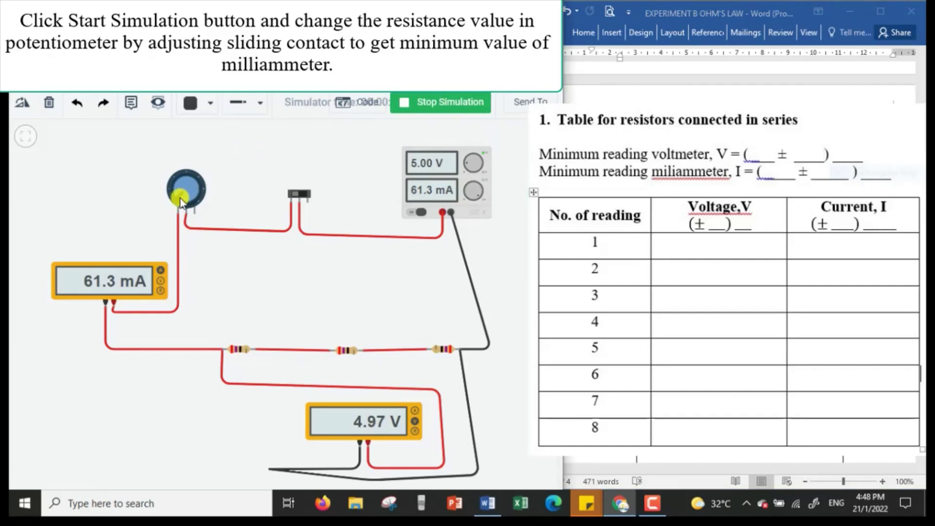
left_click_drag(177, 199, 199, 205)
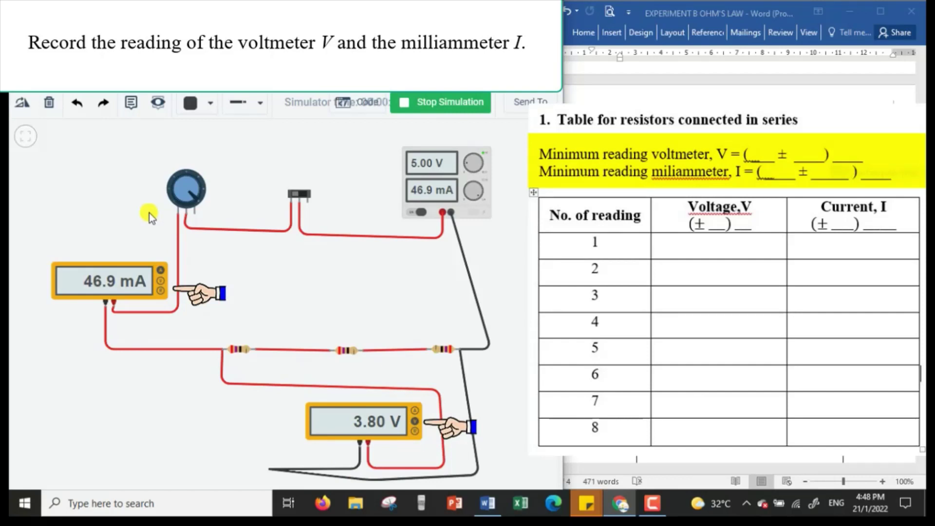
Turn the rheostat back to its lowest resistance, then raise it through several positions to obtain different voltage and current readings.
mouse_move(197, 199)
left_mouse_down()
mouse_move(200, 178)
mouse_move(171, 188)
mouse_move(182, 209)
left_mouse_up()
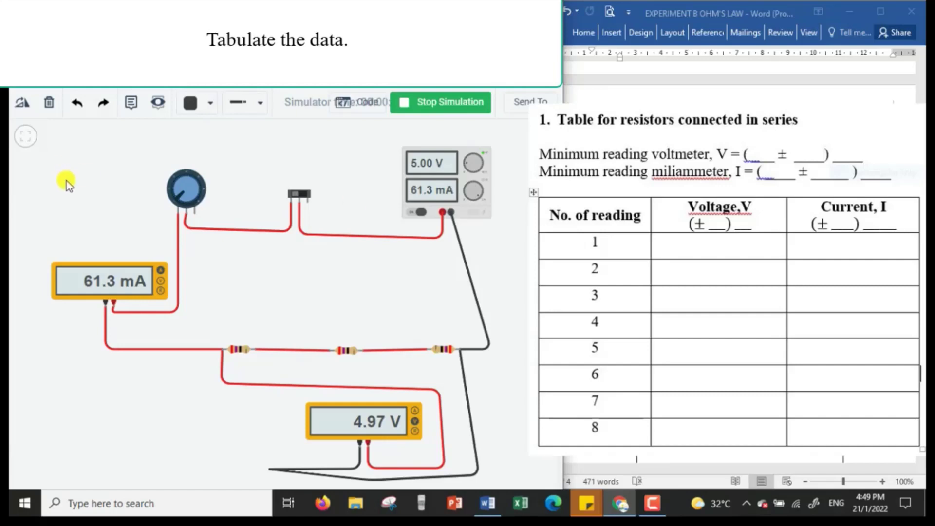
left_click_drag(179, 204, 174, 191)
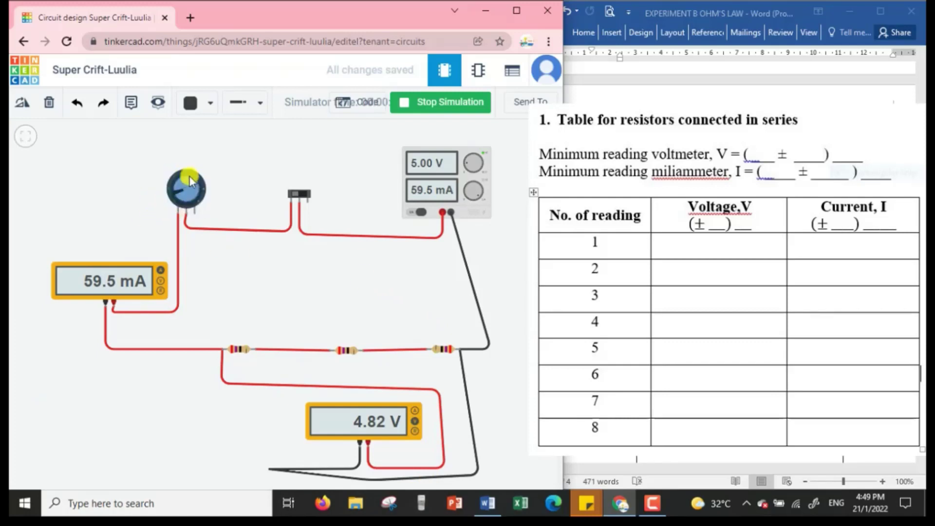
left_click_drag(179, 195, 190, 201)
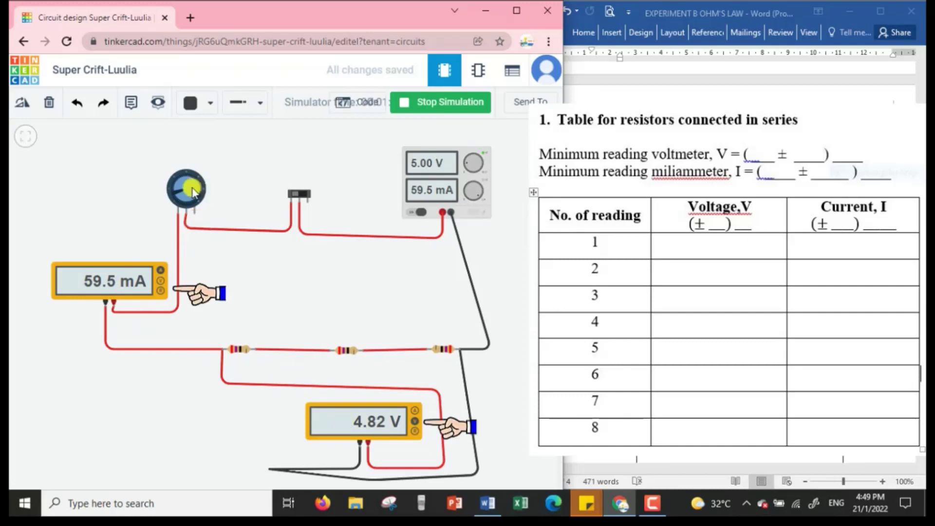
left_click_drag(176, 191, 200, 202)
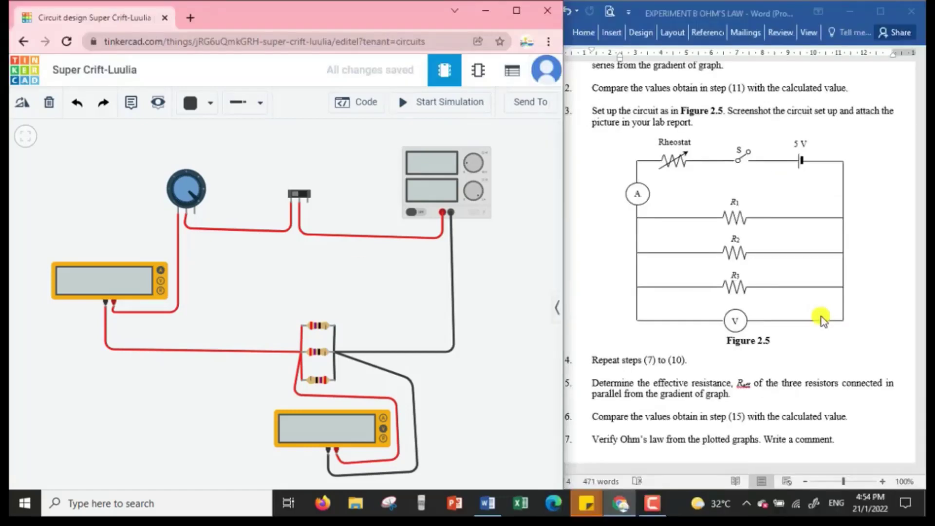
Read the remaining instructions for the parallel resistor circuit in Figure 2.5.
scroll(822, 318, "down", 1)
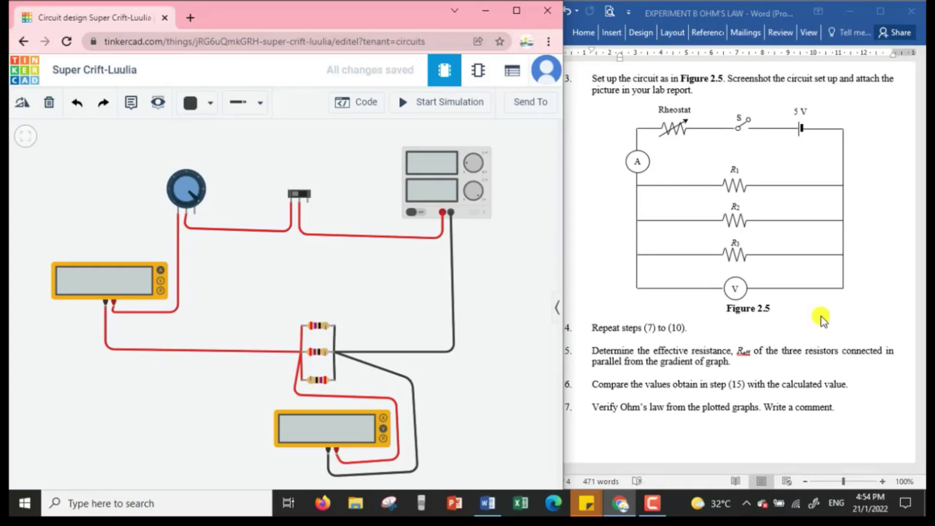
scroll(822, 319, "down", 1)
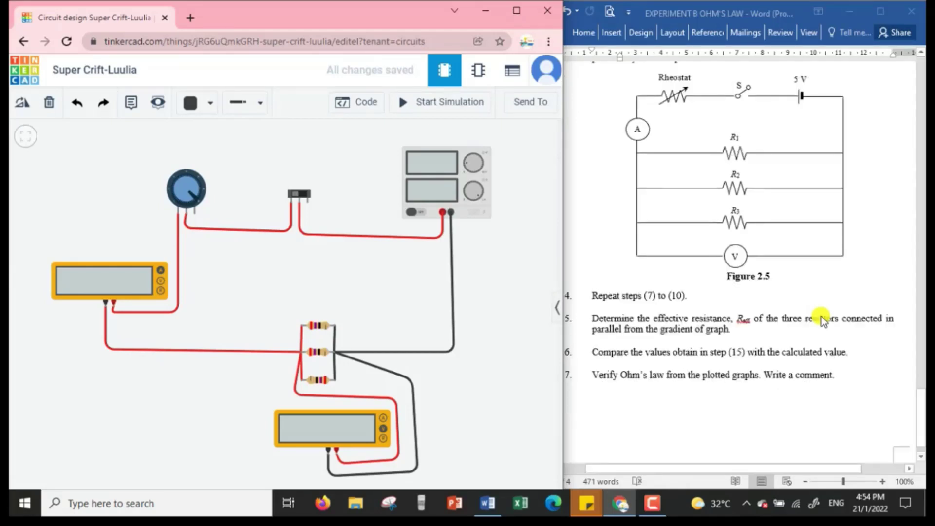